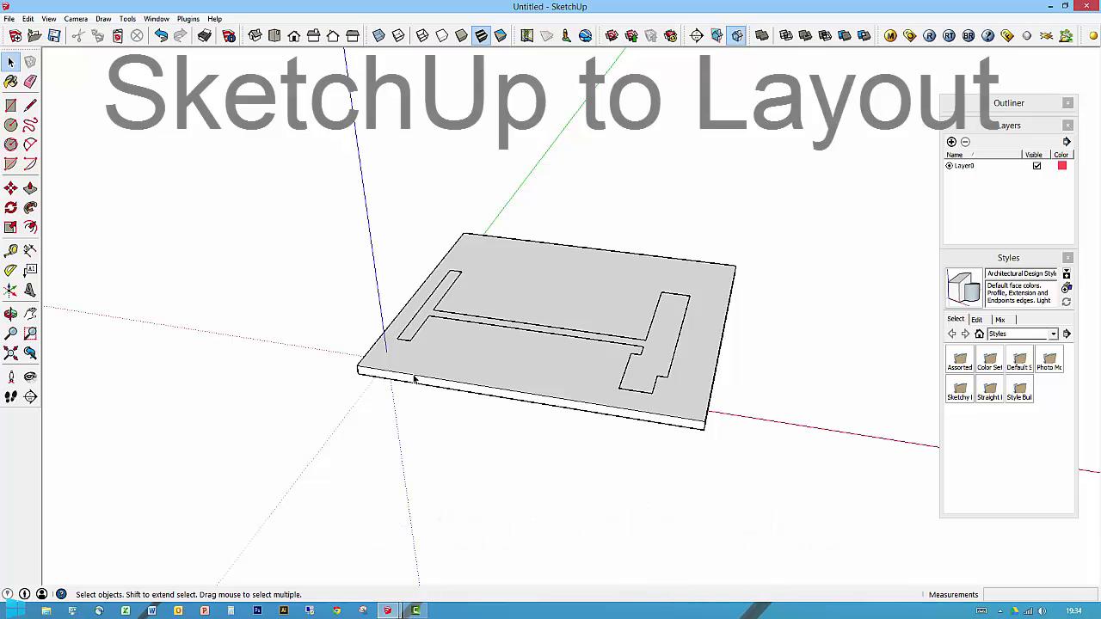
Draw a rectangle about 1726 mm by 4235 mm on the ground plane beside the existing slab
left_click(543, 370)
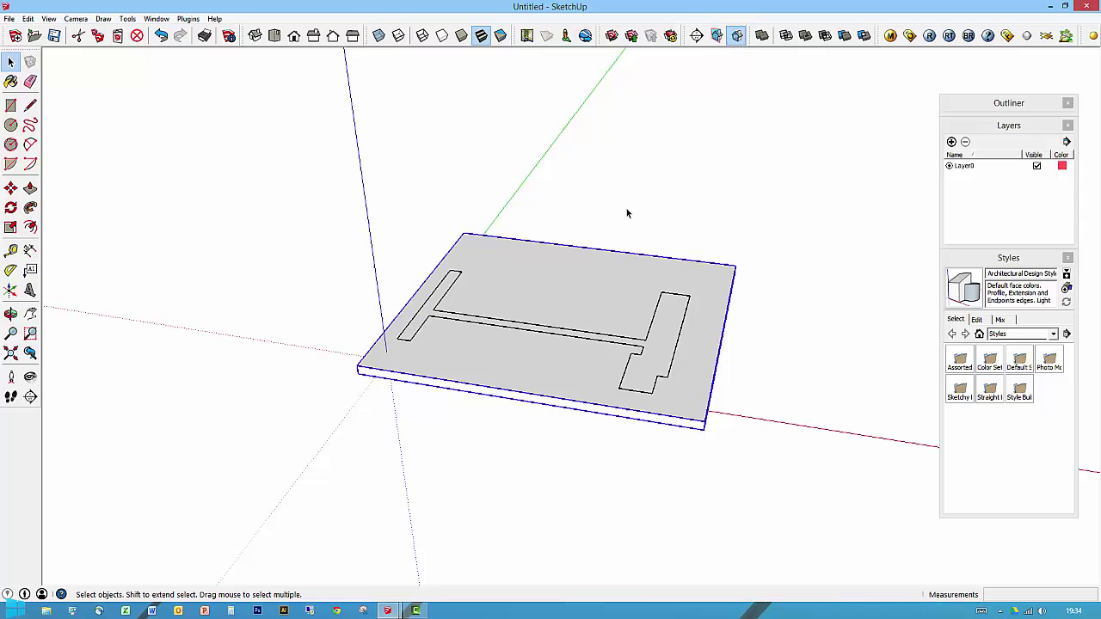
left_click(399, 179)
left_click(10, 105)
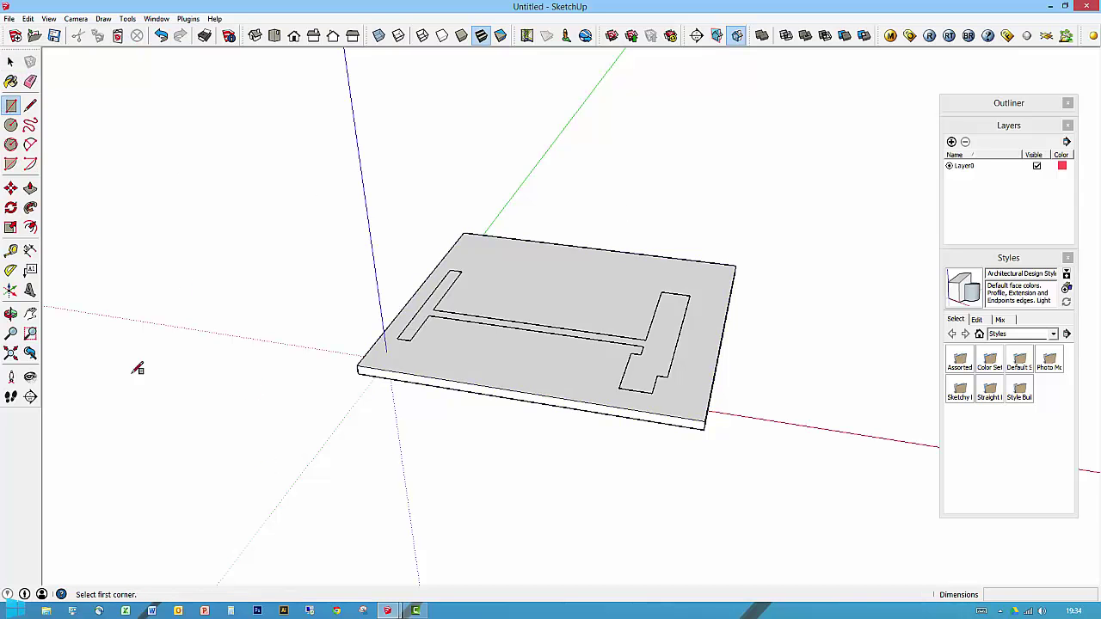
left_click(95, 363)
left_click(419, 206)
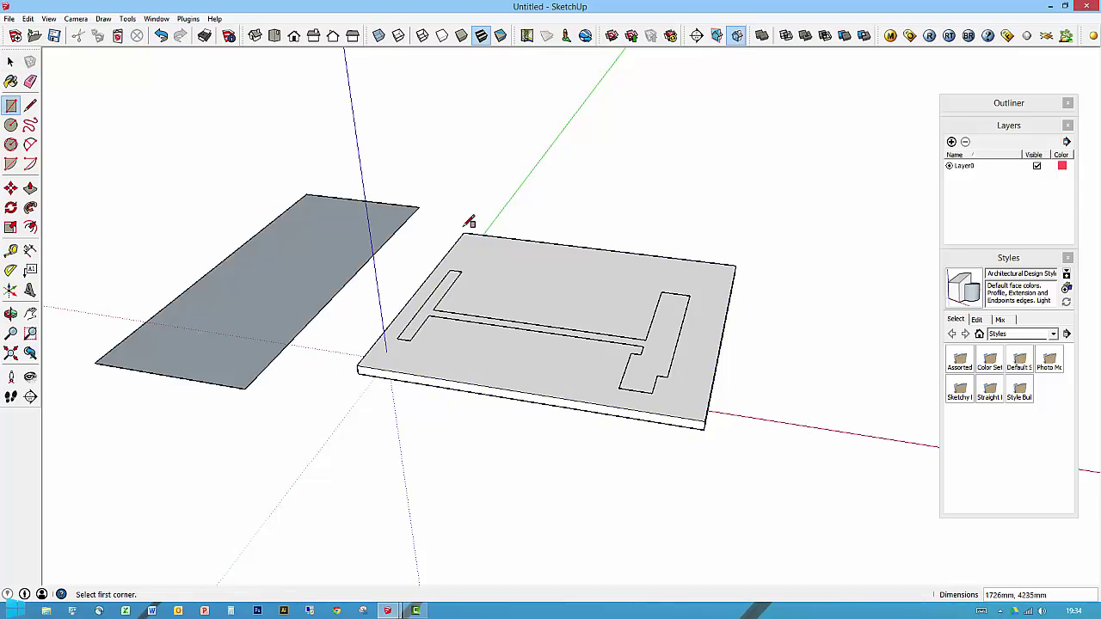
left_click(11, 63)
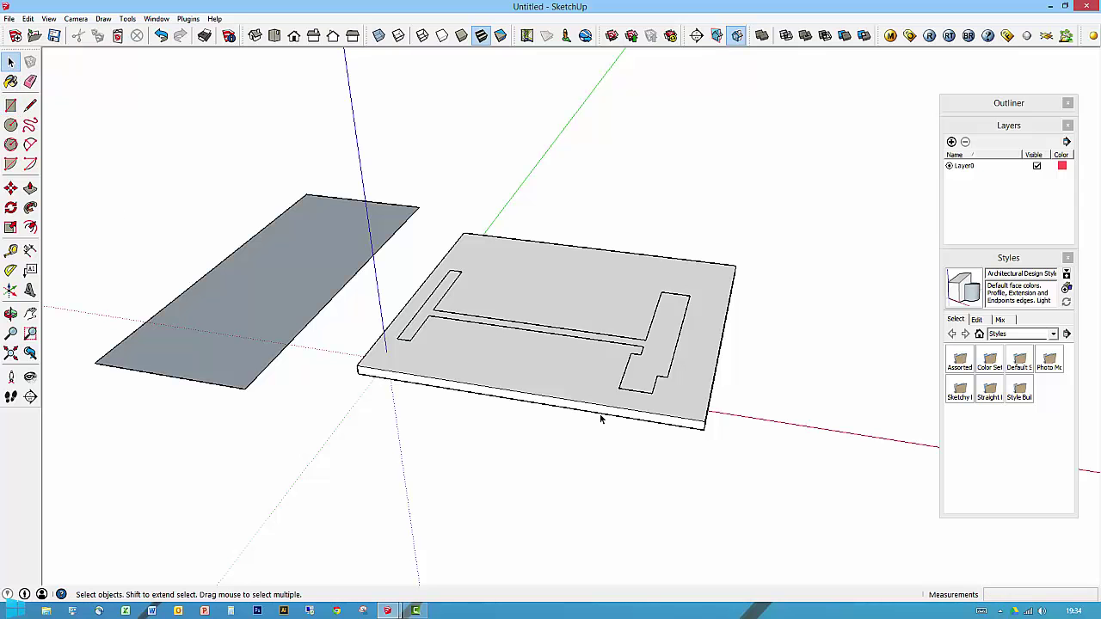
Extrude the new rectangle into a slab with Push/Pull and lower its top face by about 100 mm
key("p")
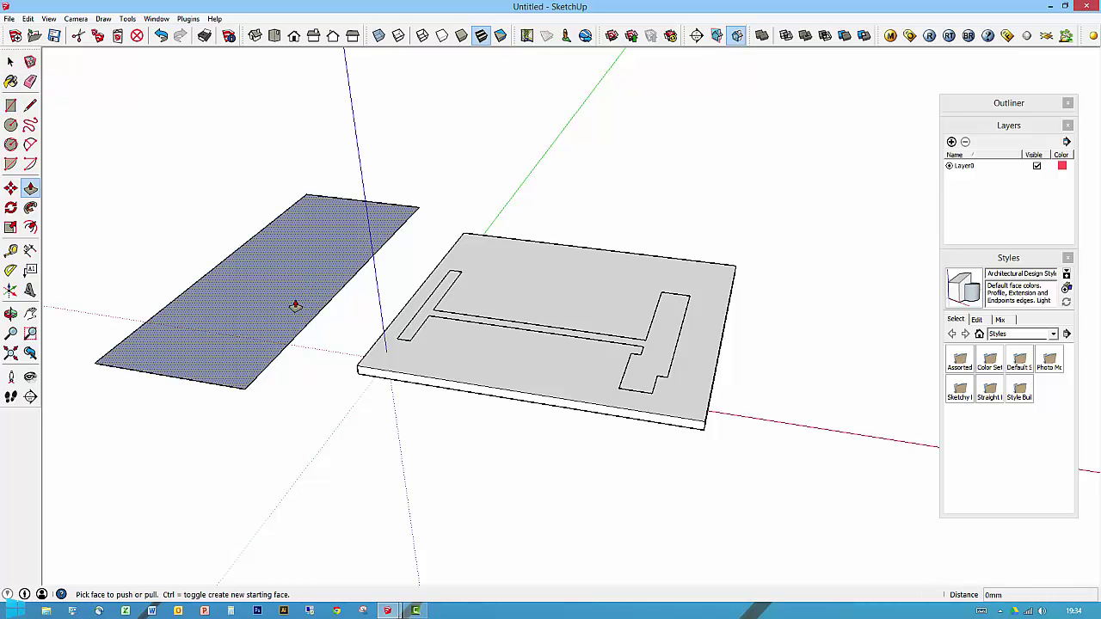
left_click(279, 326)
left_click(278, 310)
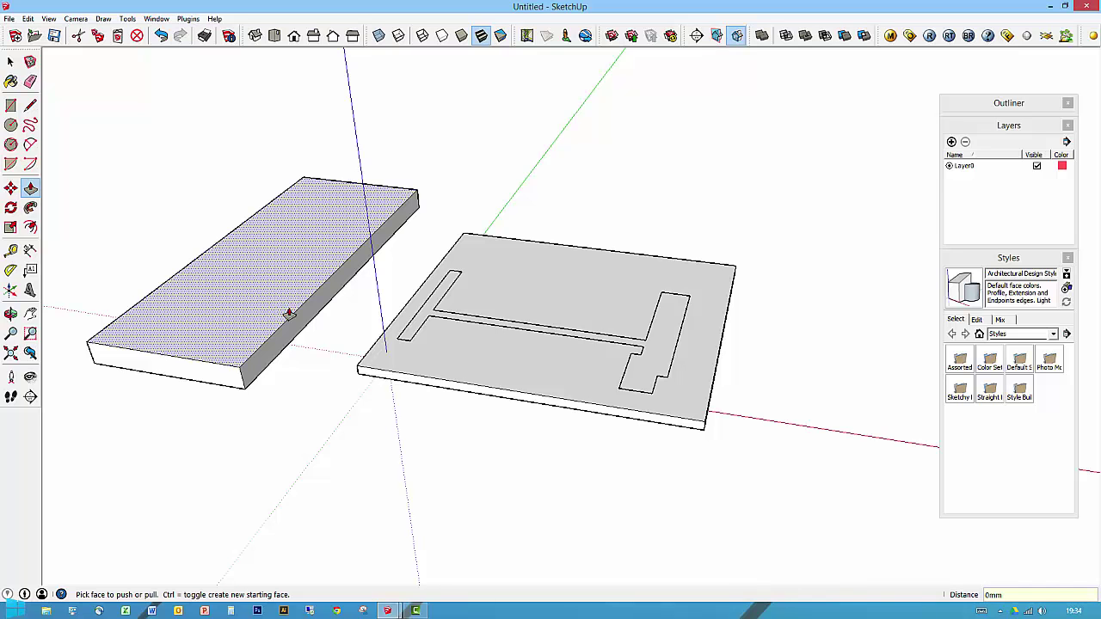
left_click(288, 314)
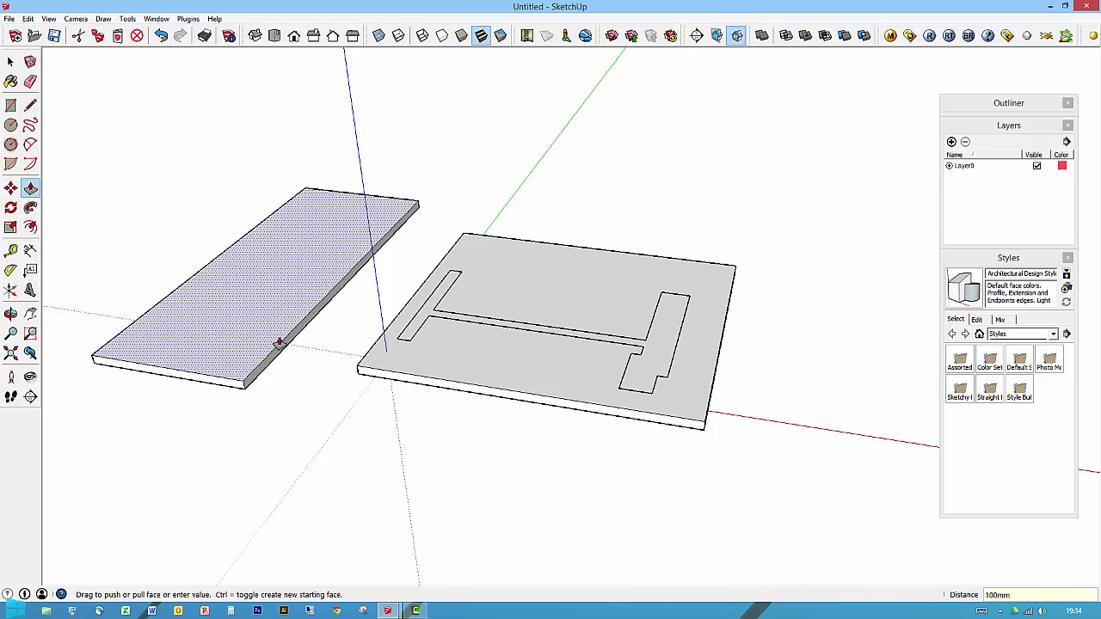
left_click(198, 411)
key("space")
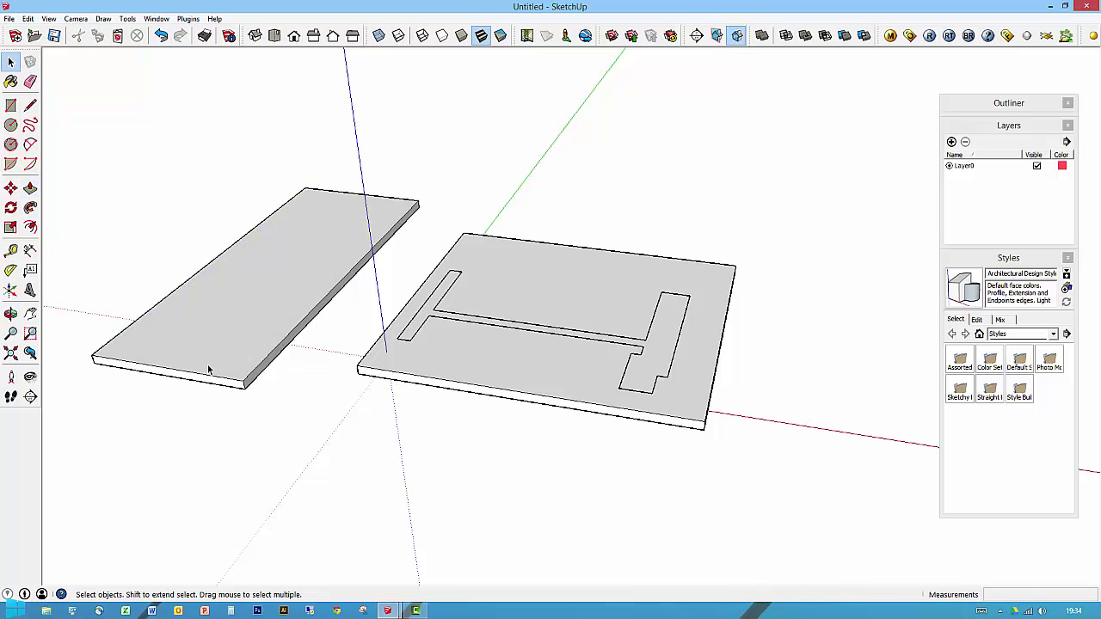
Select all the faces and edges of the new slab and make them a group
triple_click(266, 312)
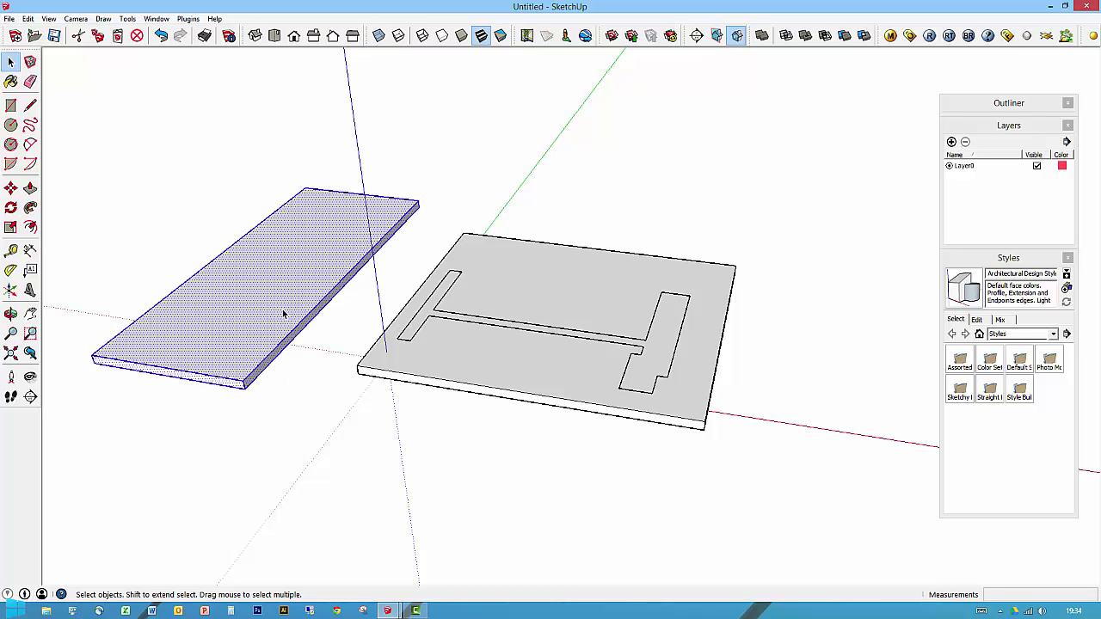
right_click(282, 313)
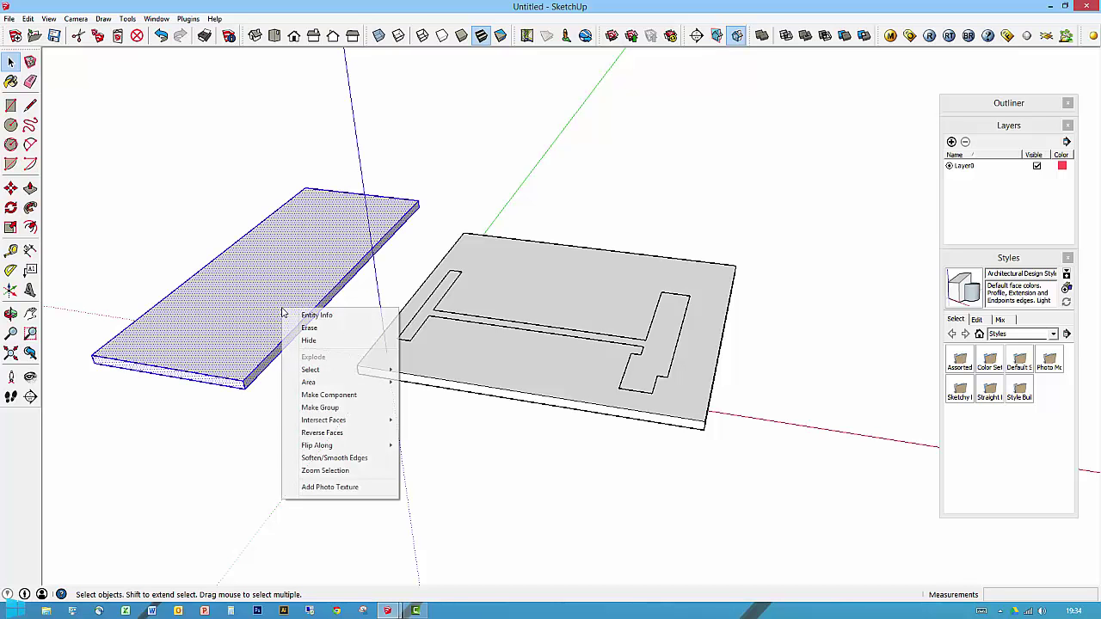
left_click(324, 409)
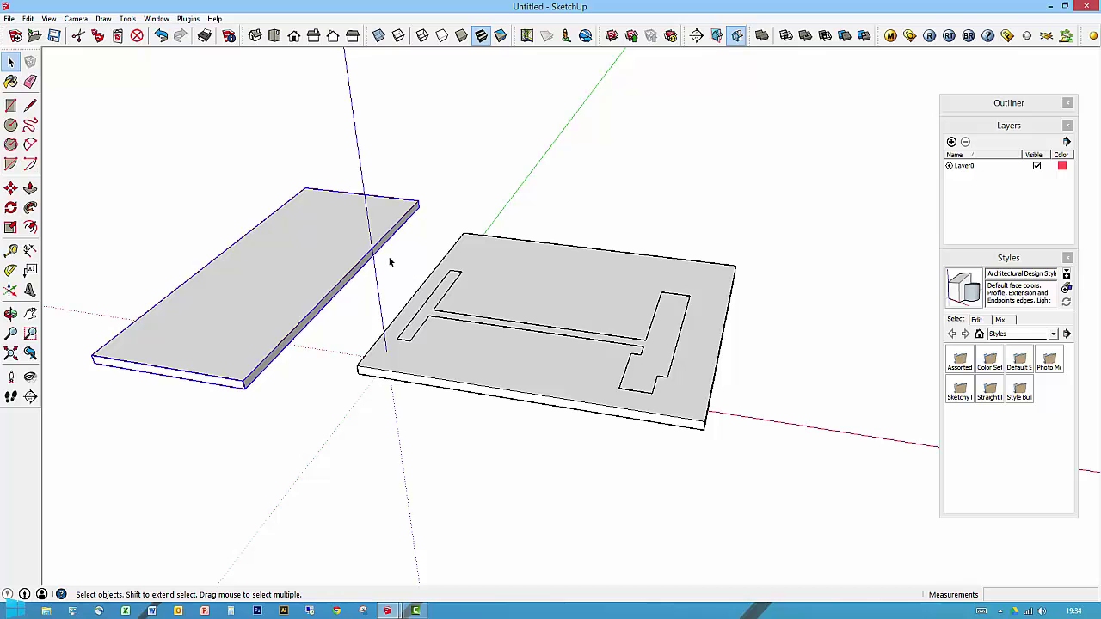
Try to rotate the grouped new slab from its rotation grip with the Move tool, and delete the group
key("m")
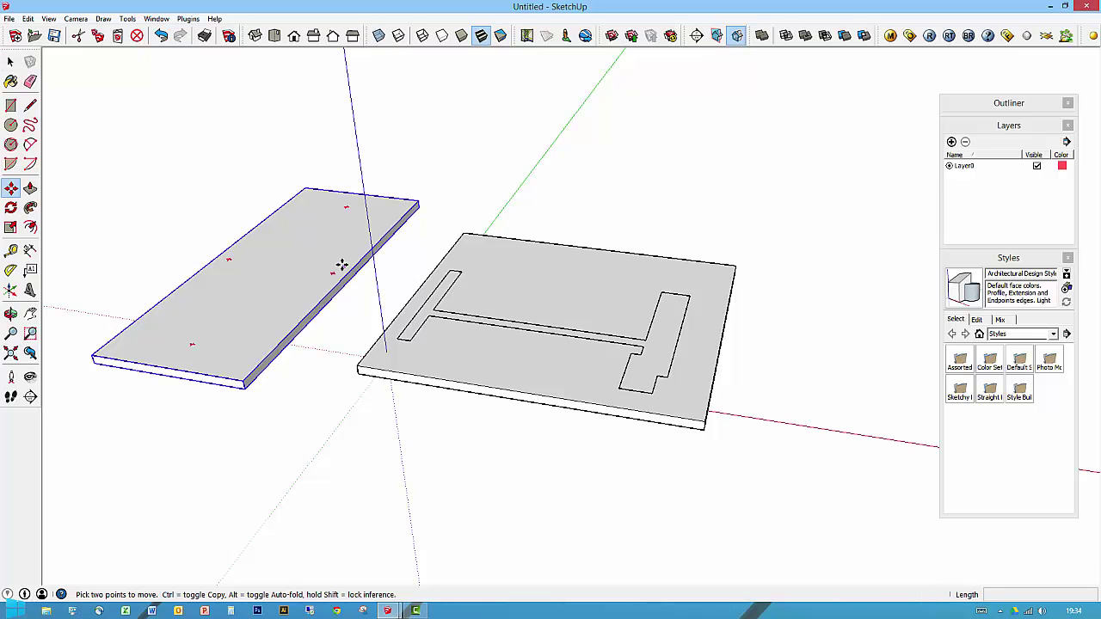
left_click(346, 207)
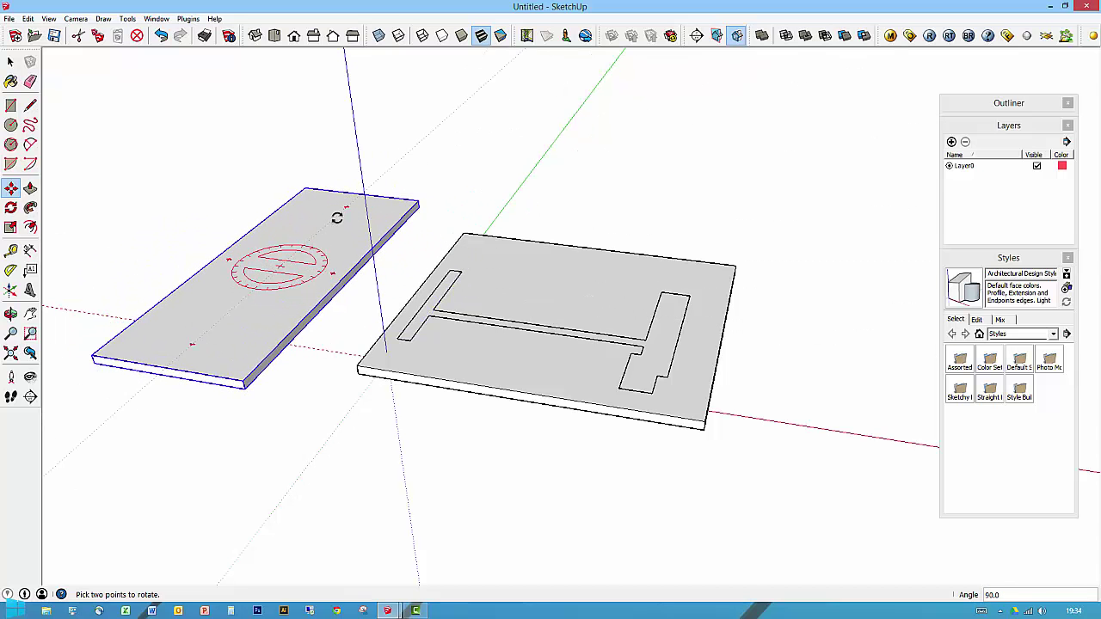
left_click(221, 252)
key("m")
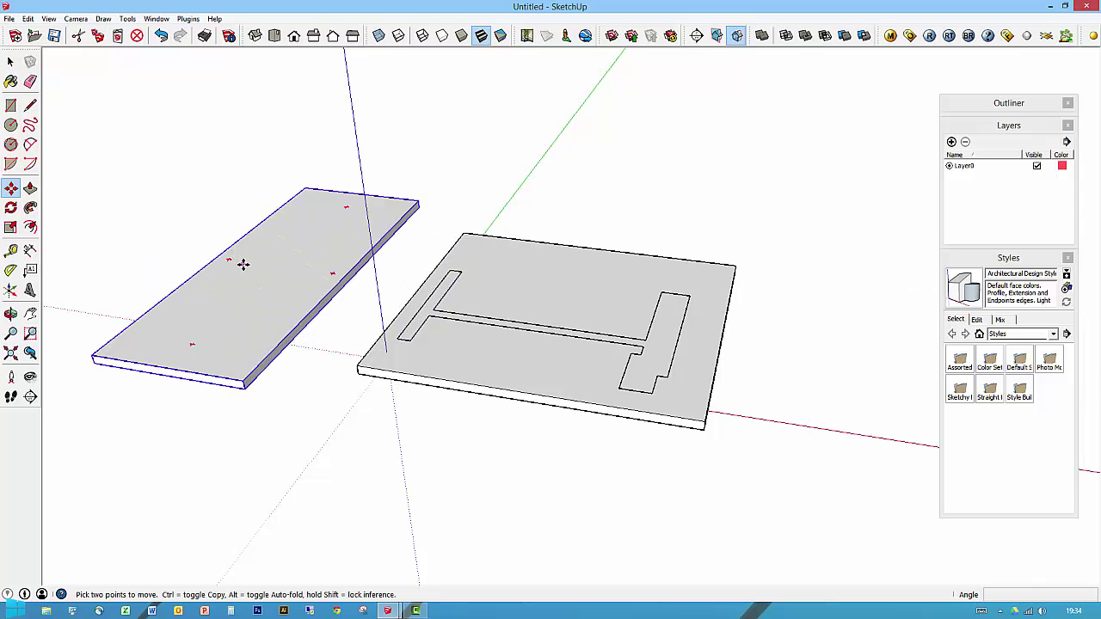
key("space")
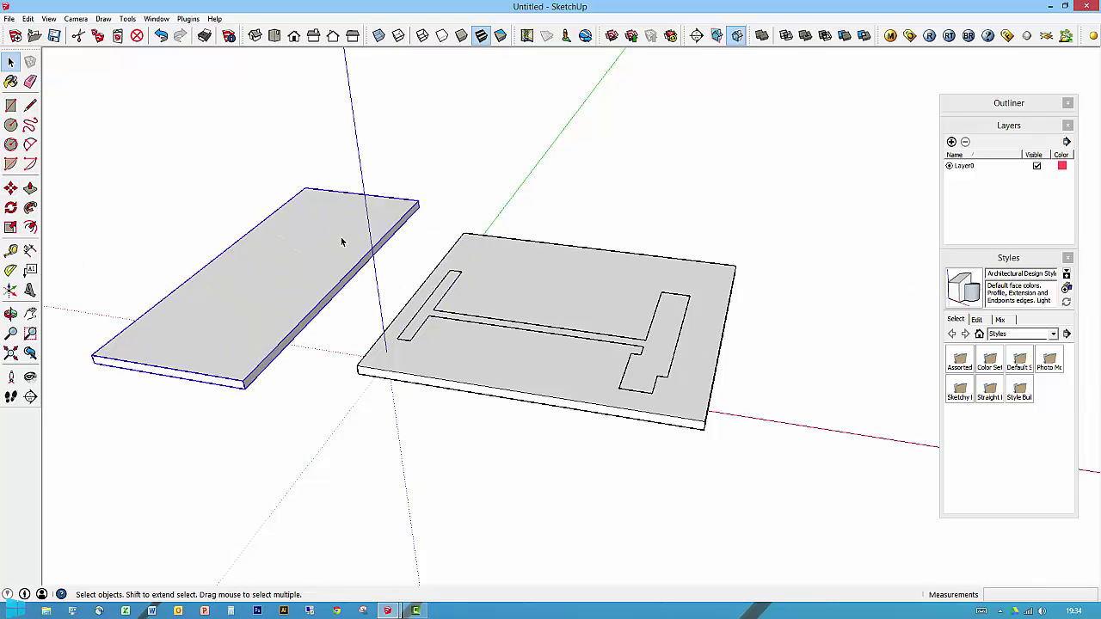
key("Delete")
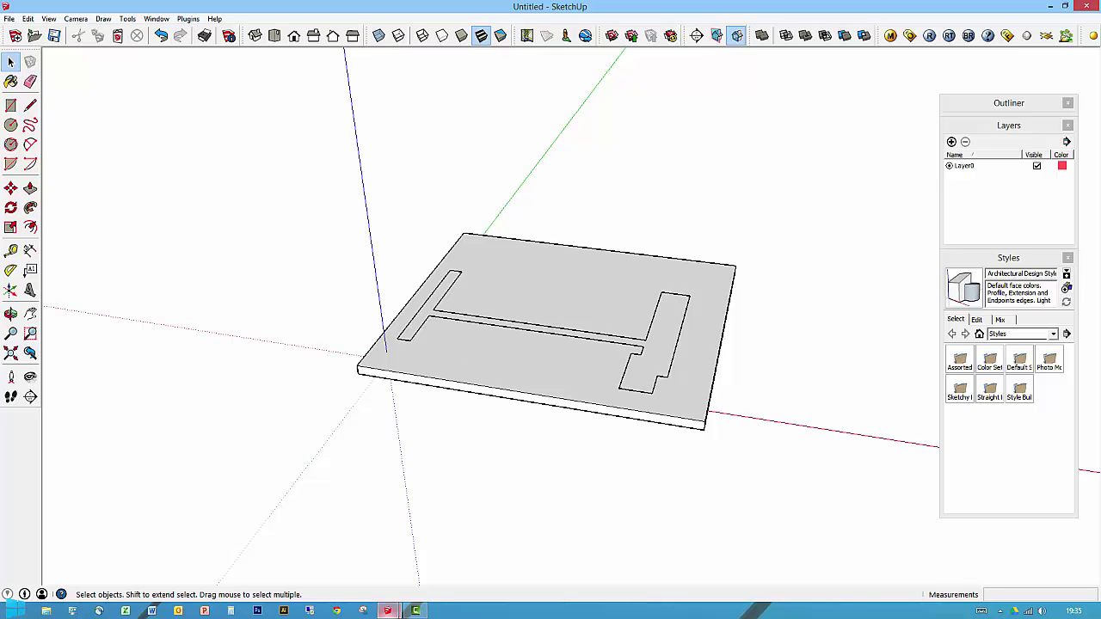
Switch to the Wardrobe.skp model and create a group from the slice of the horizontal section plane
mouse_move(388, 610)
left_click(365, 577)
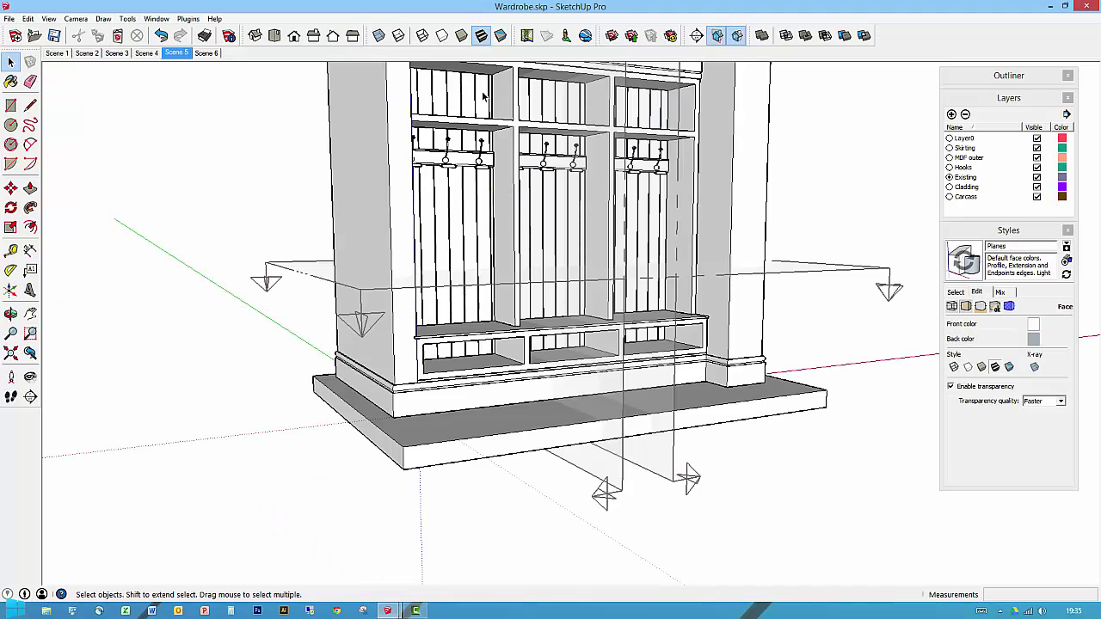
scroll(484, 97, "down", 3)
middle_click_drag(485, 97, 564, 349)
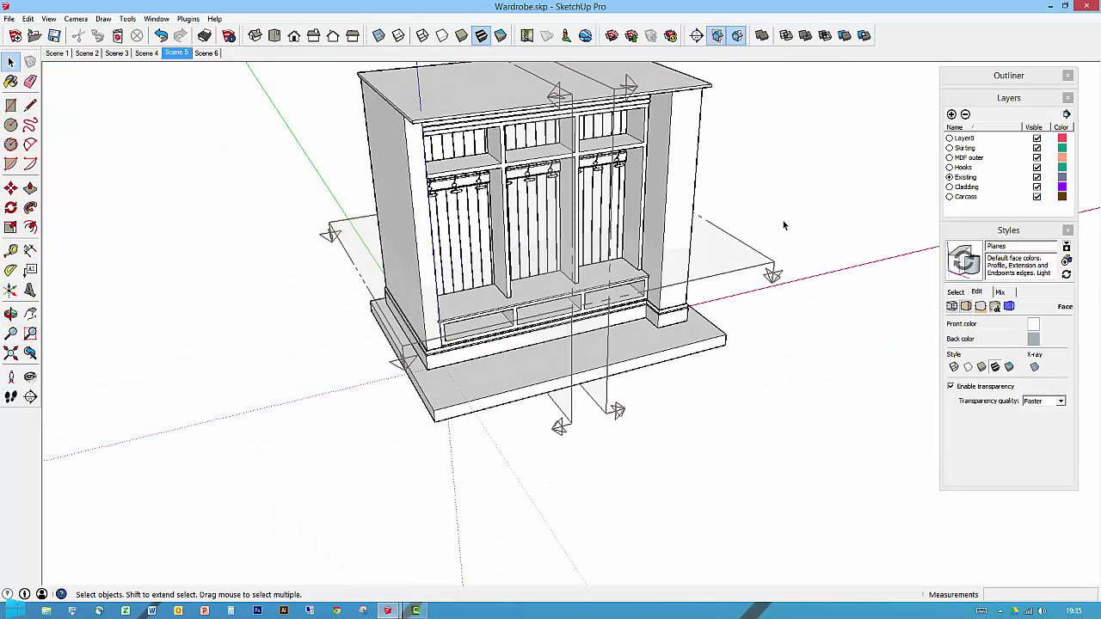
left_click(706, 282)
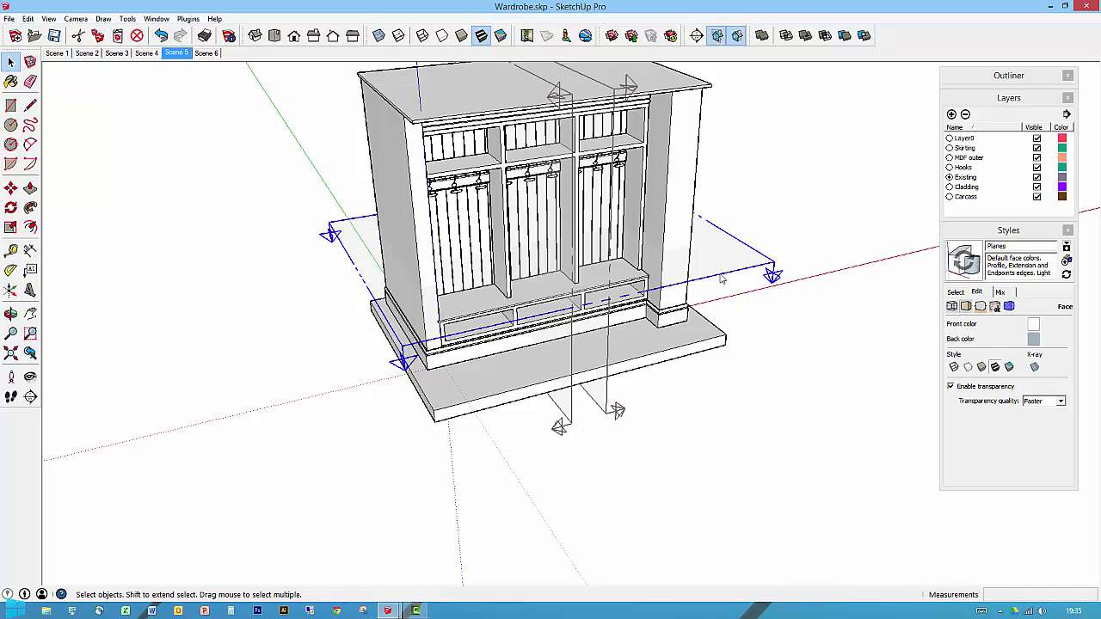
right_click(721, 278)
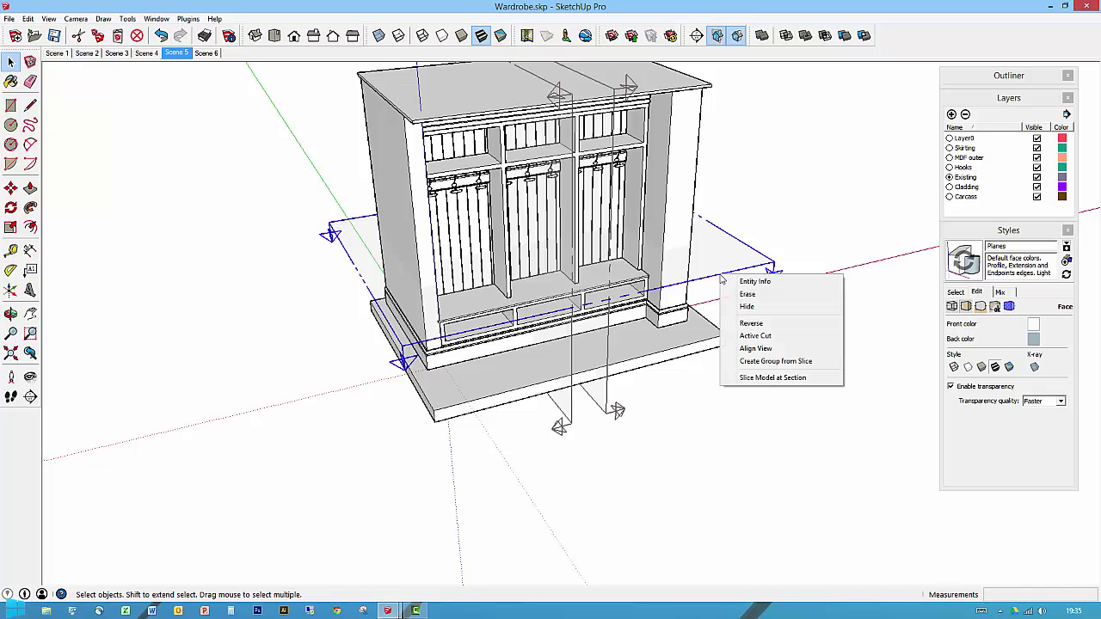
left_click(749, 362)
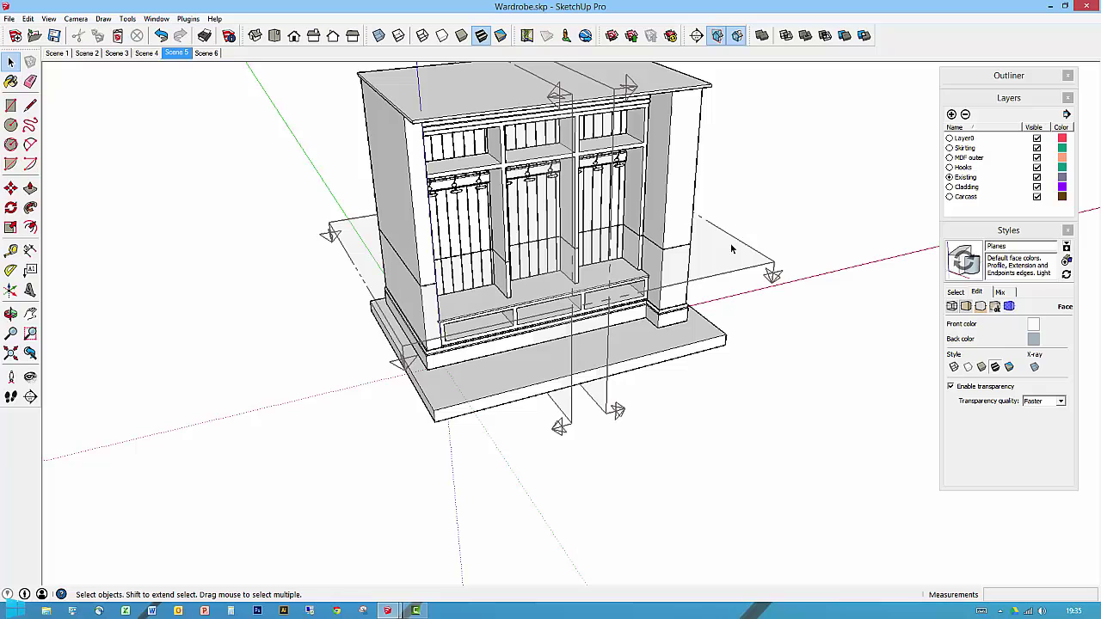
Cut the slice group out of the wardrobe model and paste it beside the slab in the Untitled model
left_click(650, 243)
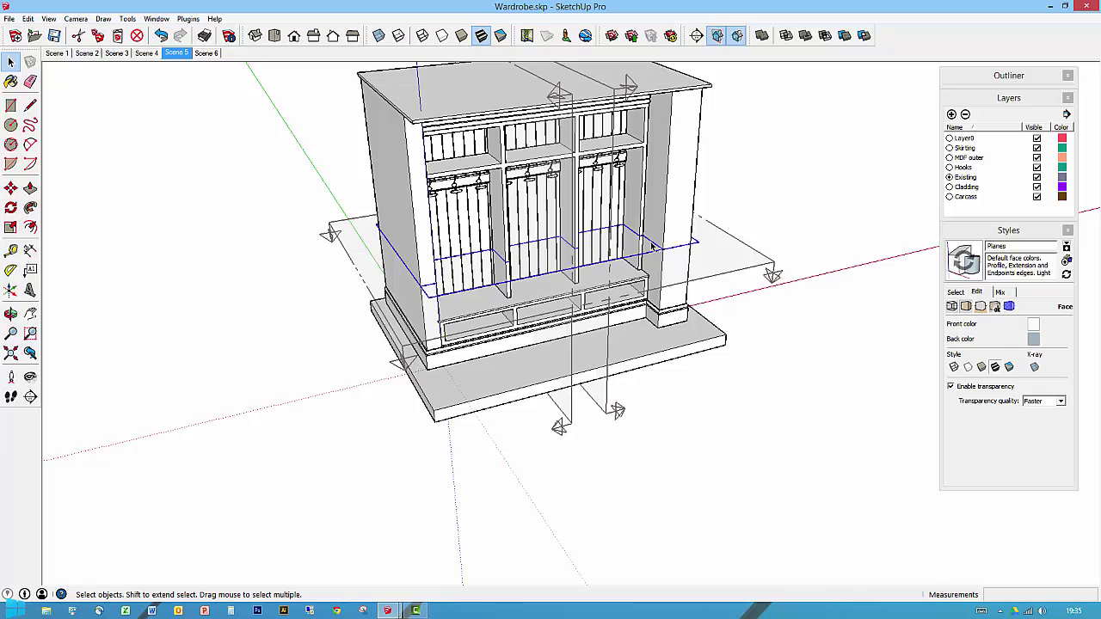
key("Delete")
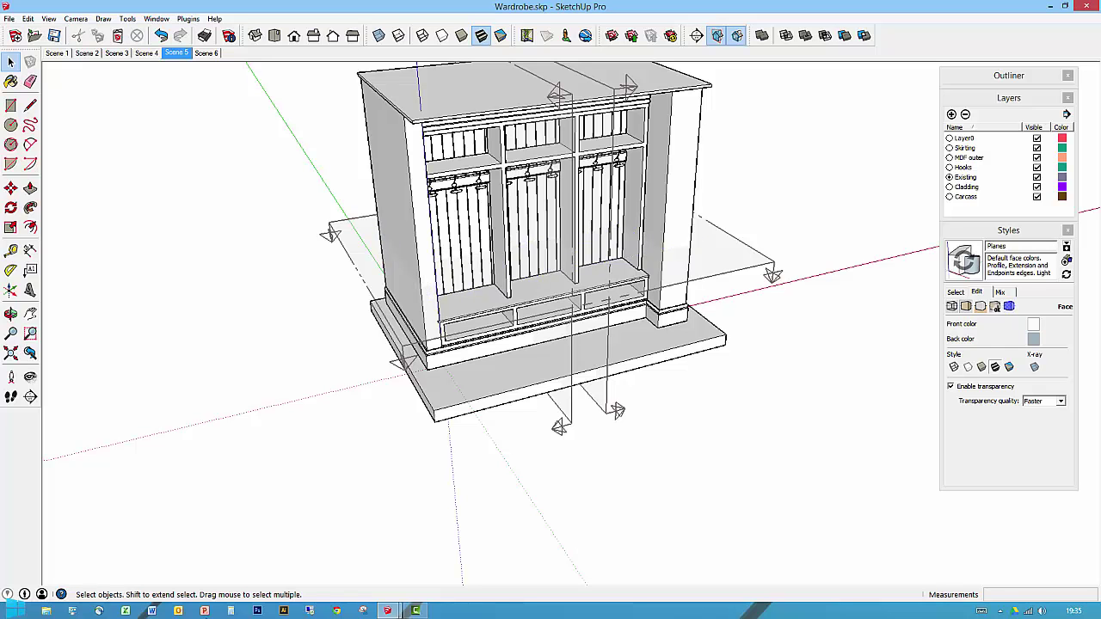
mouse_move(387, 610)
left_click(425, 551)
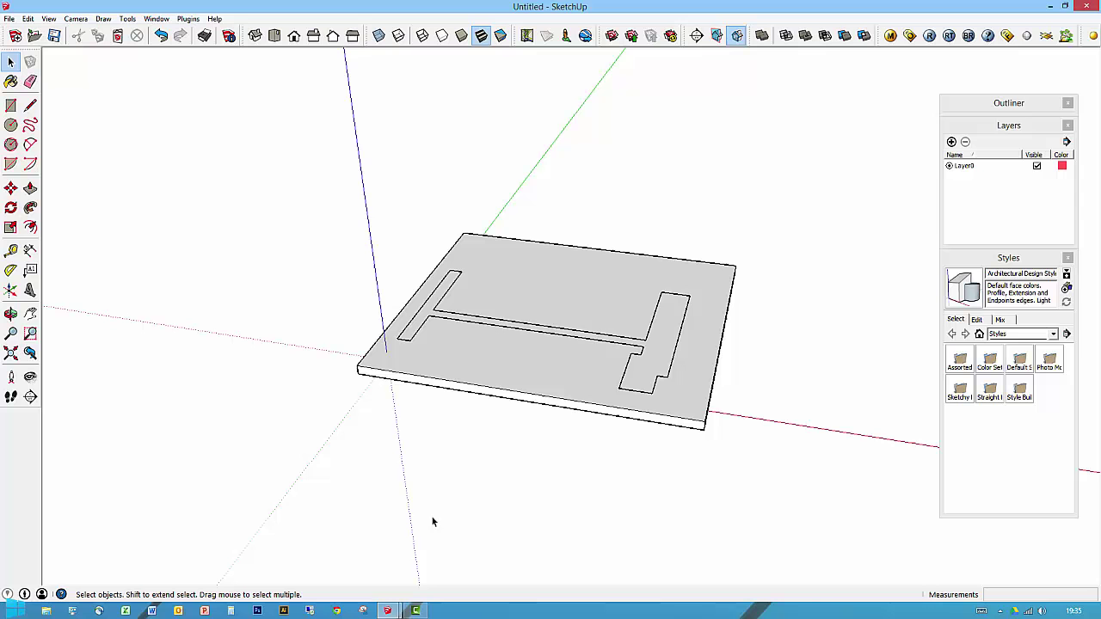
key("ctrl+v")
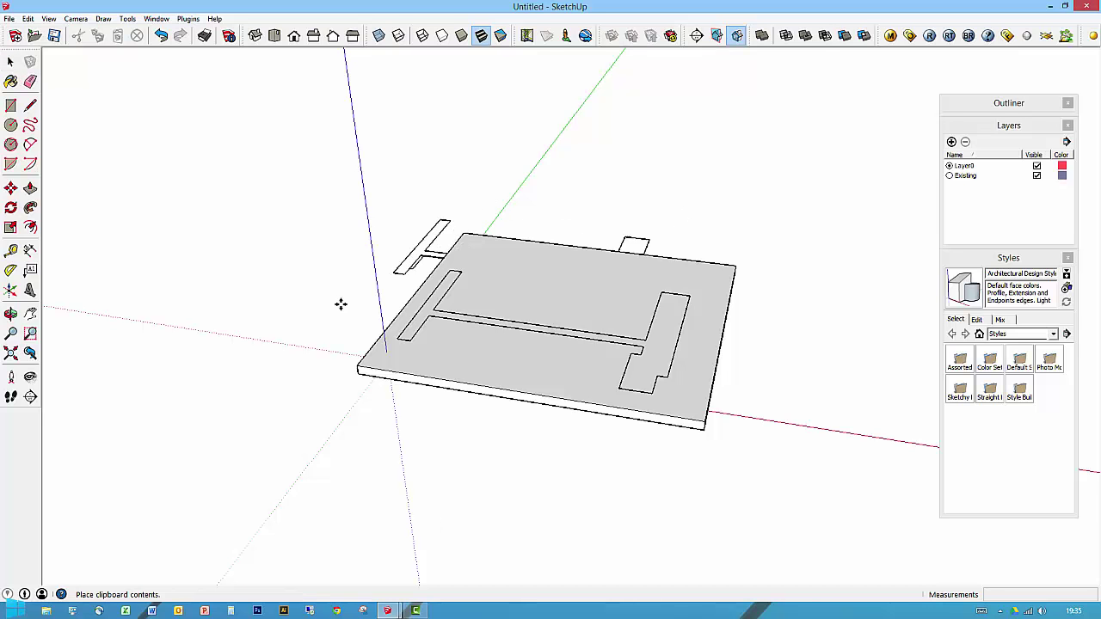
left_click(160, 237)
key("m")
key("space")
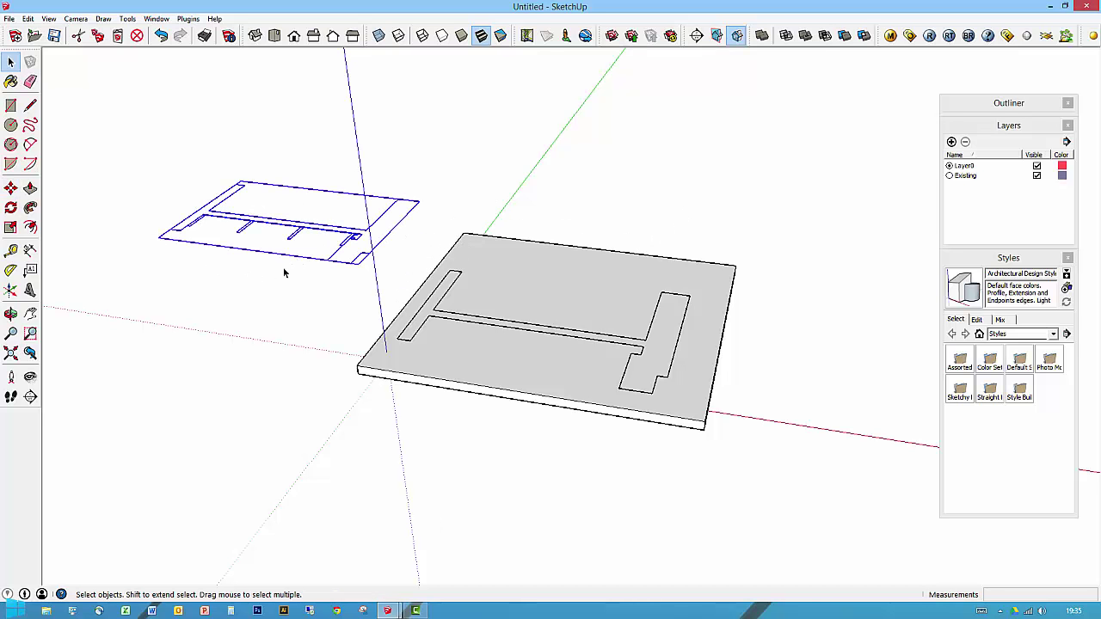
Examine the joint details of the pasted wardrobe slice up close, and delete the slice
middle_click_drag(282, 269, 181, 293)
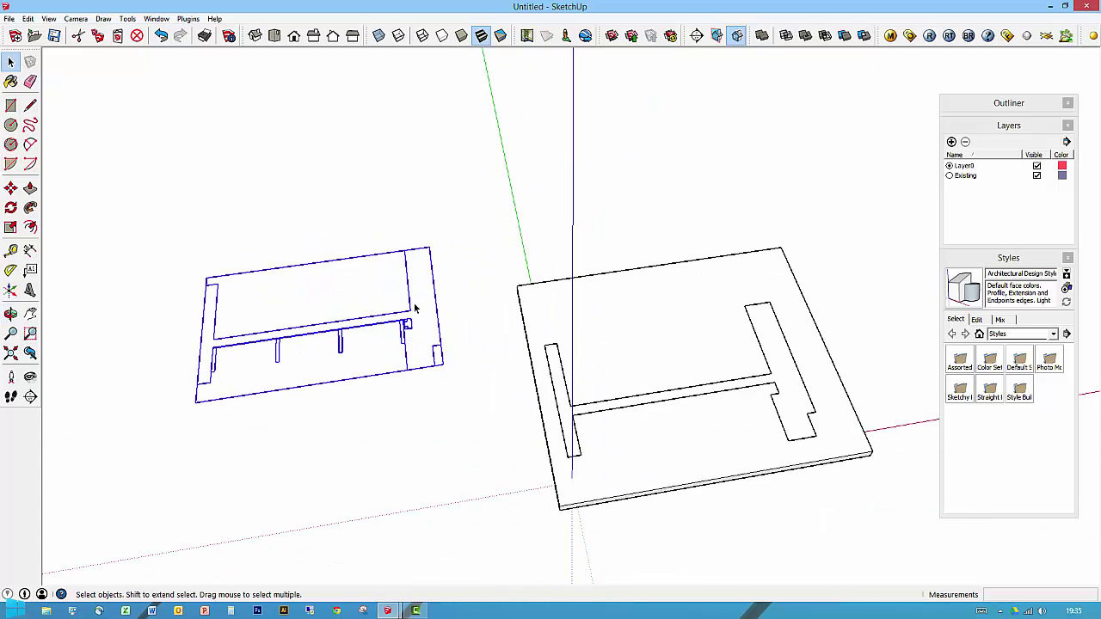
scroll(416, 323, "up", 7)
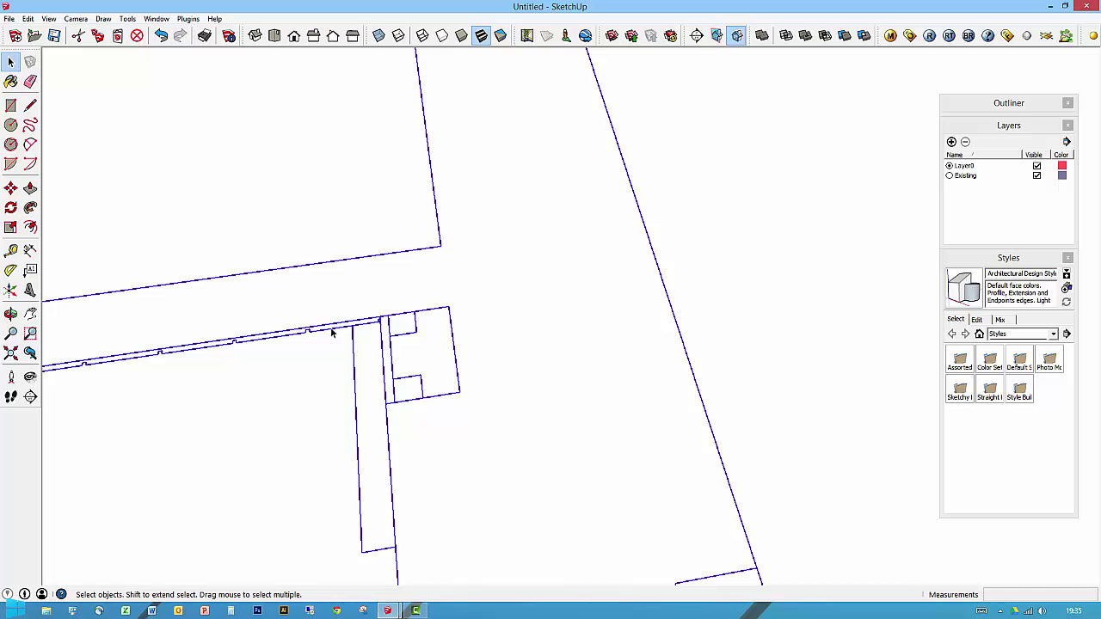
middle_click_drag(303, 334, 241, 375)
scroll(243, 374, "down", 4)
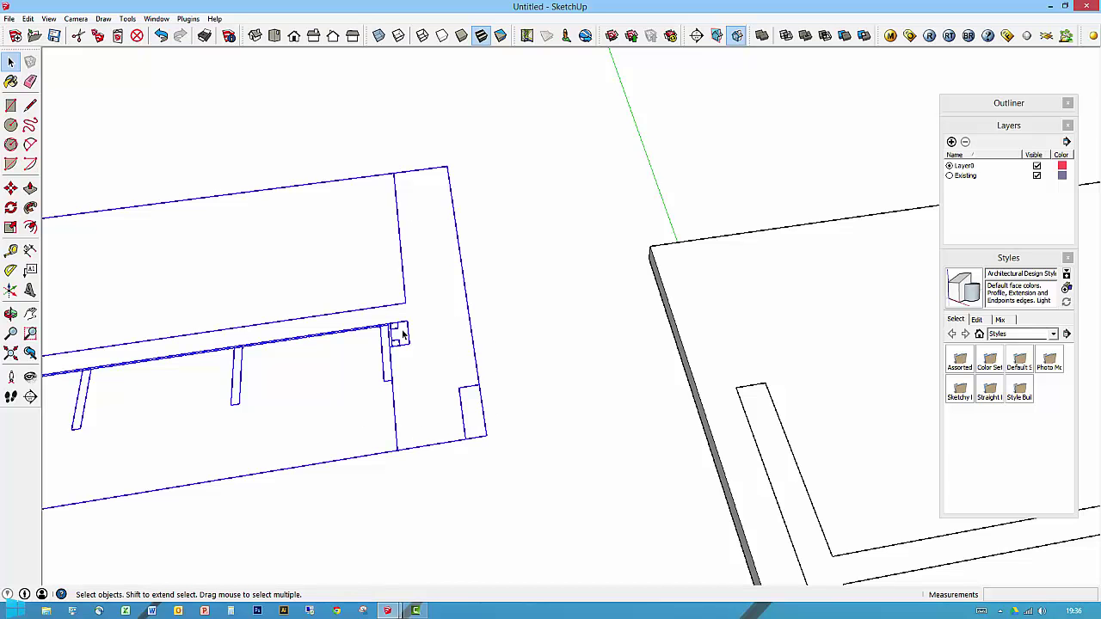
scroll(382, 326, "down", 4)
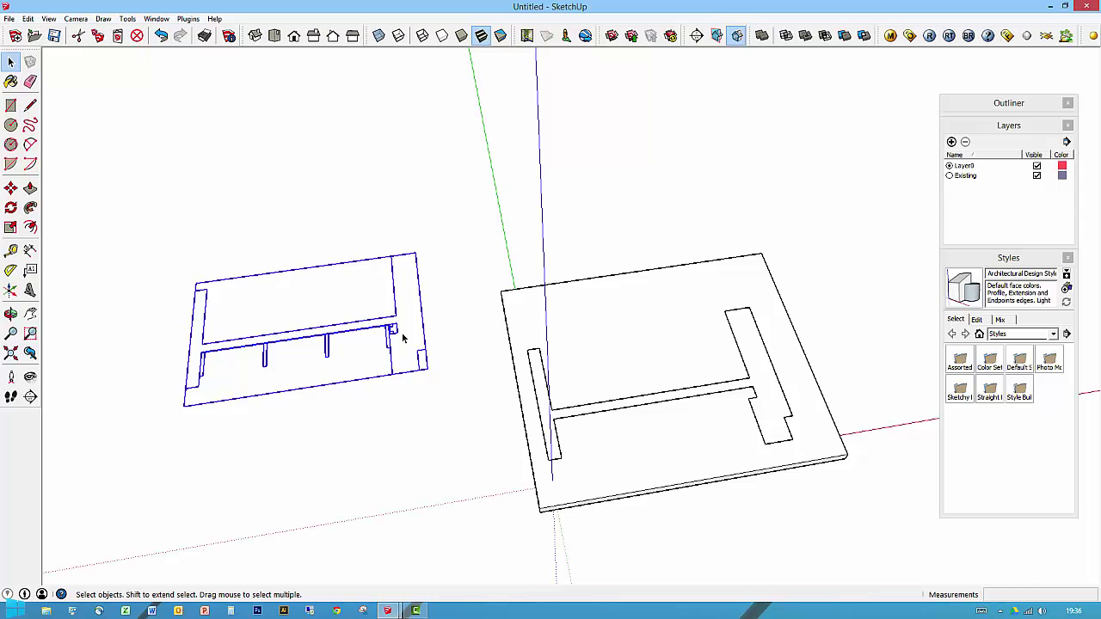
key("Delete")
Measure across the slab from its back corner beside the narrow wall with the Tape Measure tool
middle_click_drag(619, 404, 434, 376)
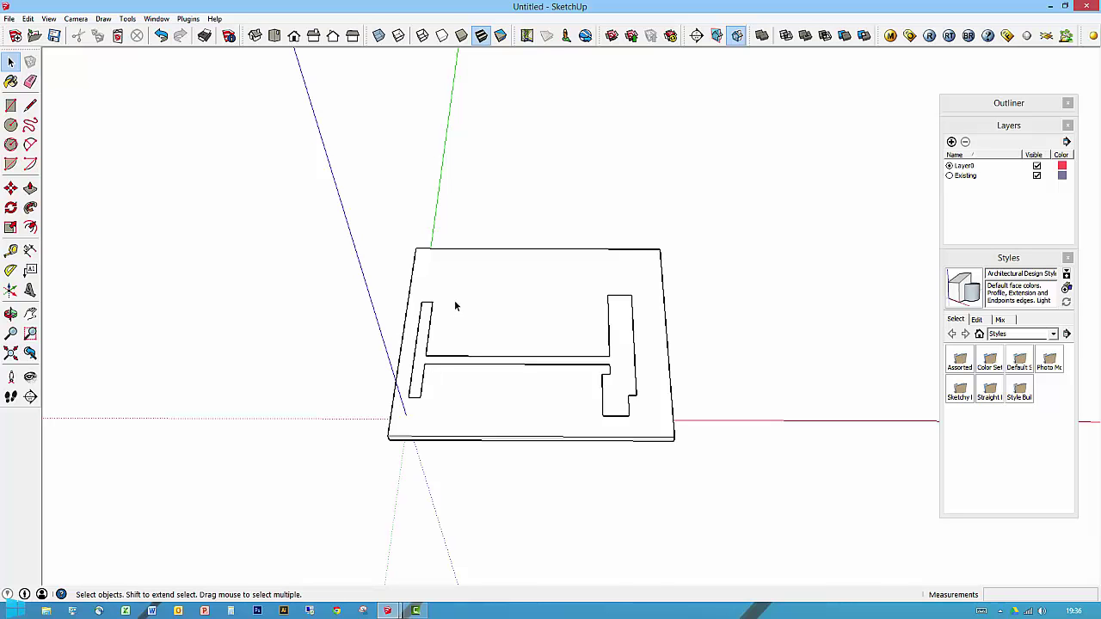
left_click(12, 251)
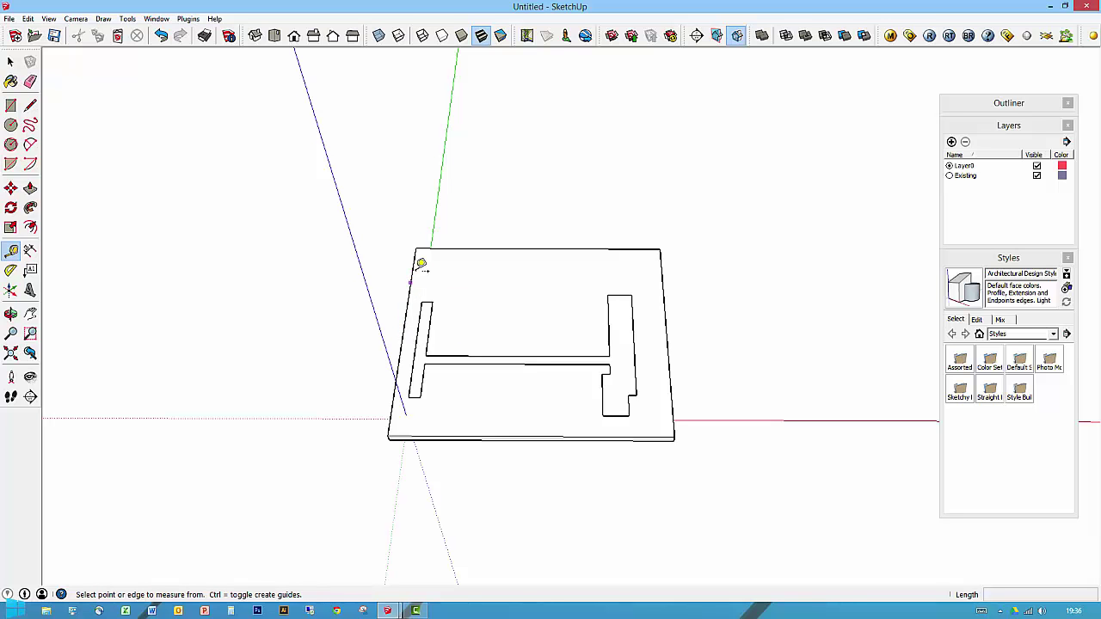
left_click(418, 247)
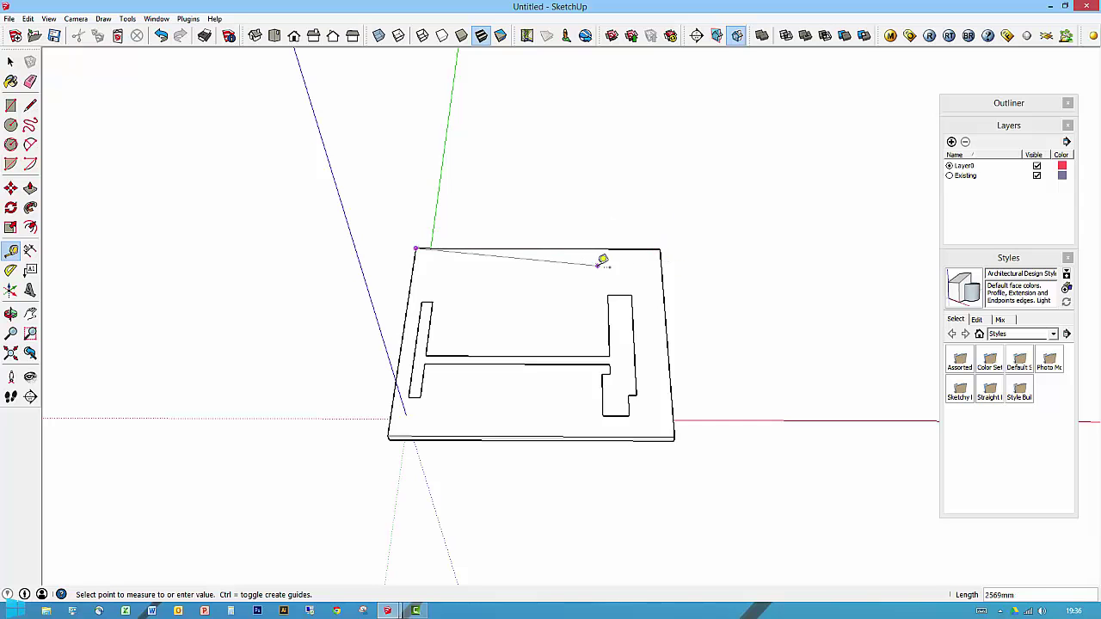
left_click(600, 258)
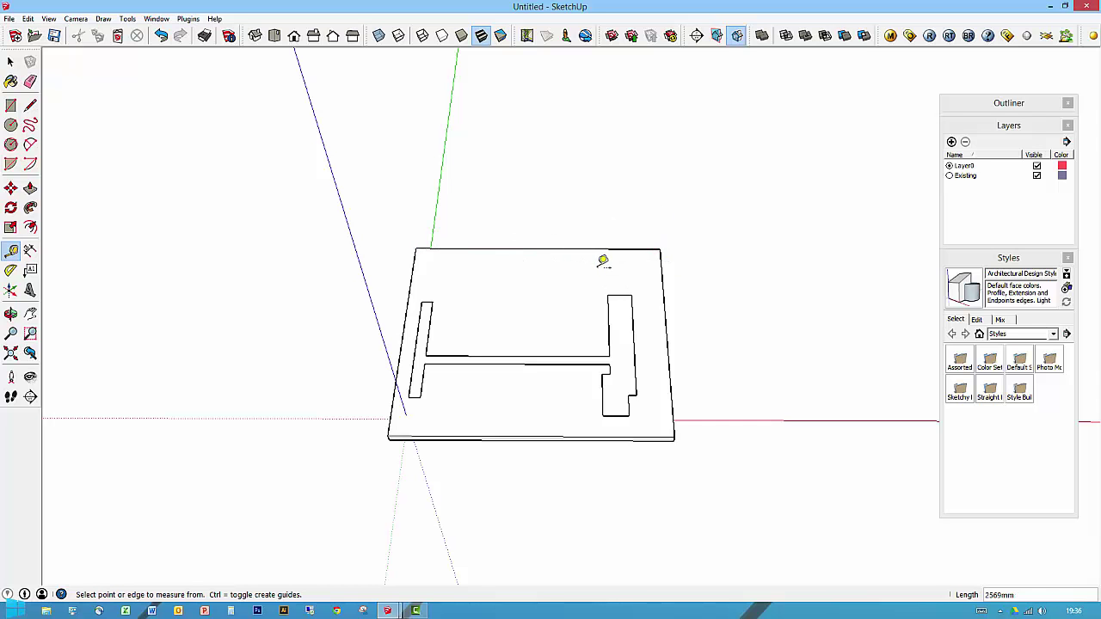
Place guides along both long edges of the narrow wall, 186 mm from the slab's side edge and 146 mm further in
left_click(413, 275)
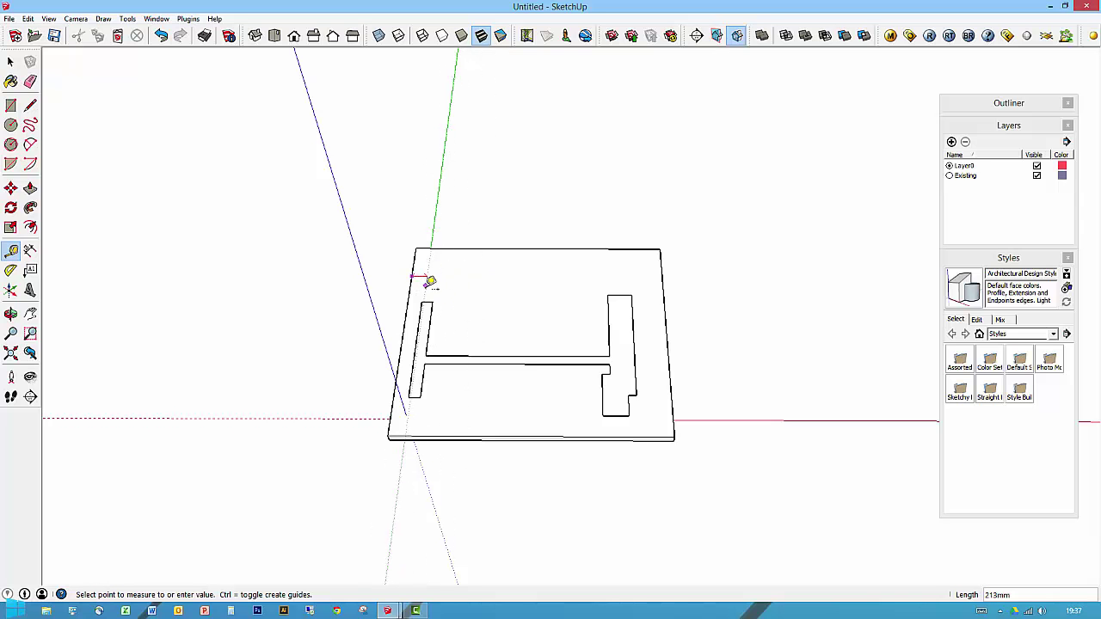
left_click(429, 295)
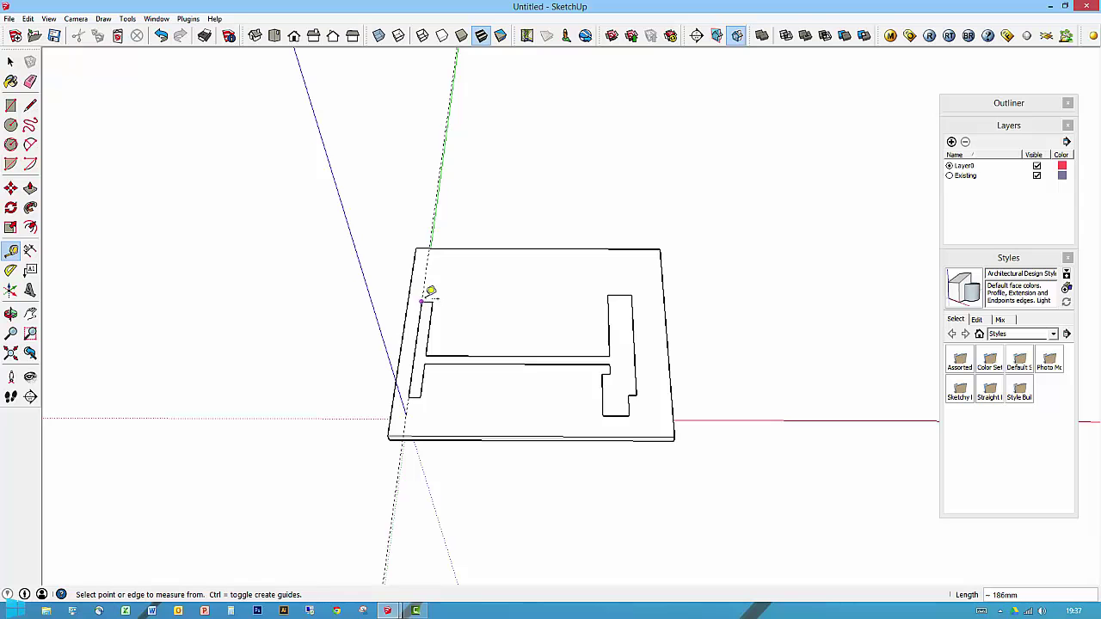
left_click(422, 292)
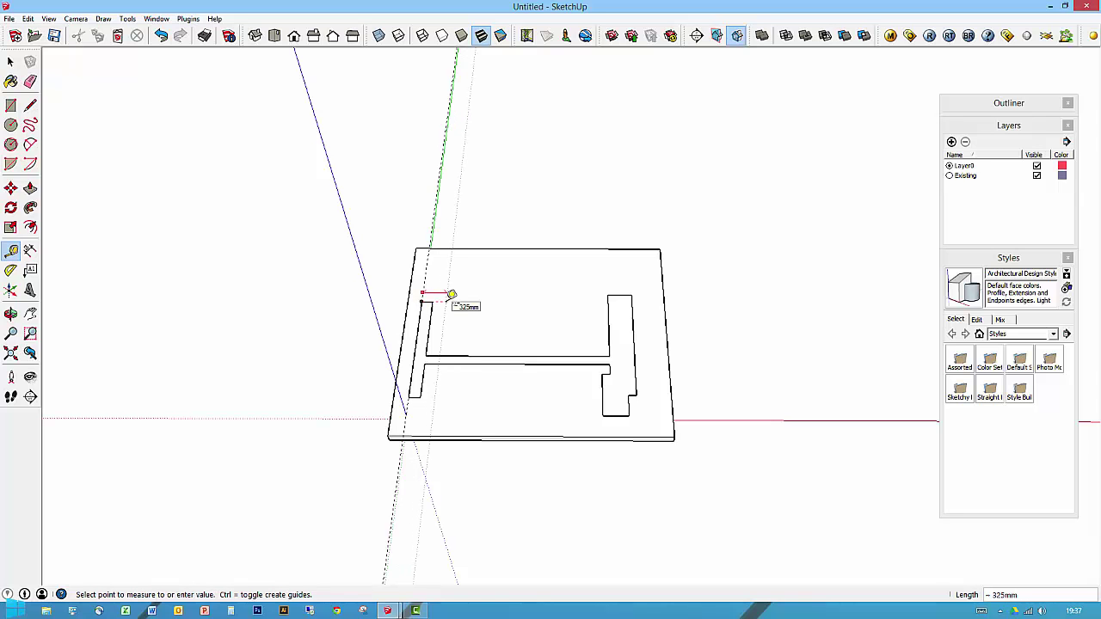
left_click(436, 298)
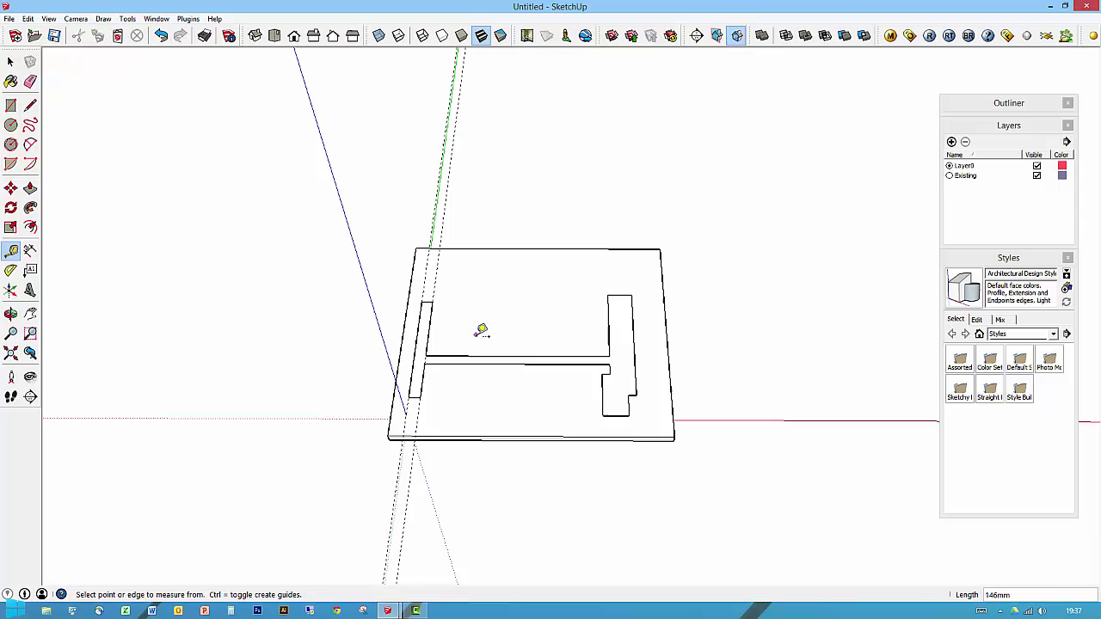
Place guides about 1039 mm and 539 mm from the slab's front edge, along the cross wall and the narrow wall's front end
left_click(442, 434)
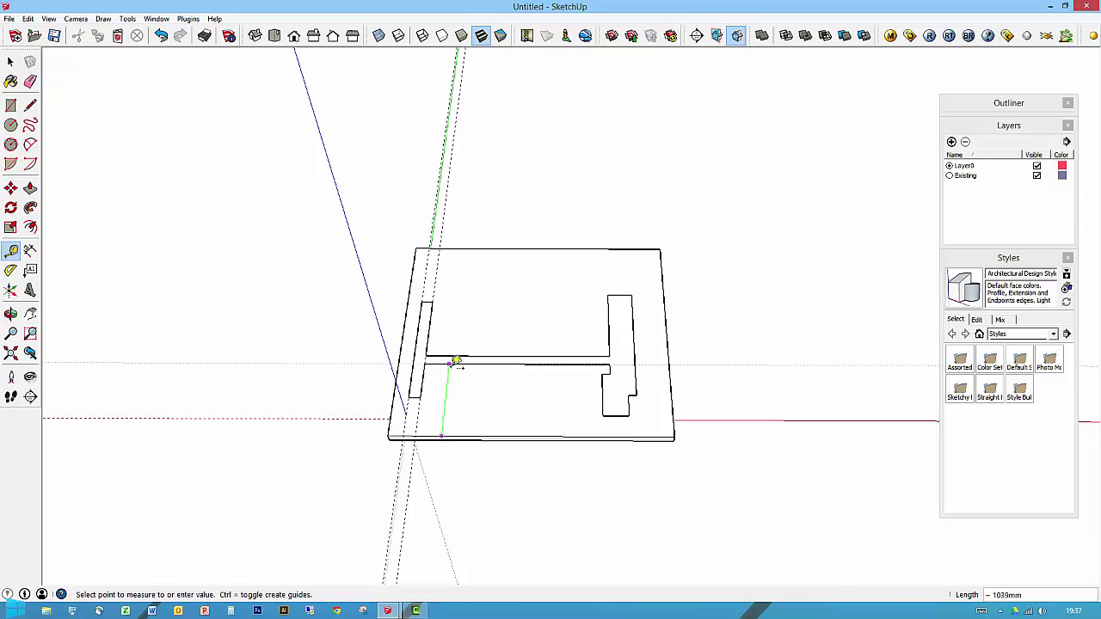
left_click(452, 365)
left_click(422, 433)
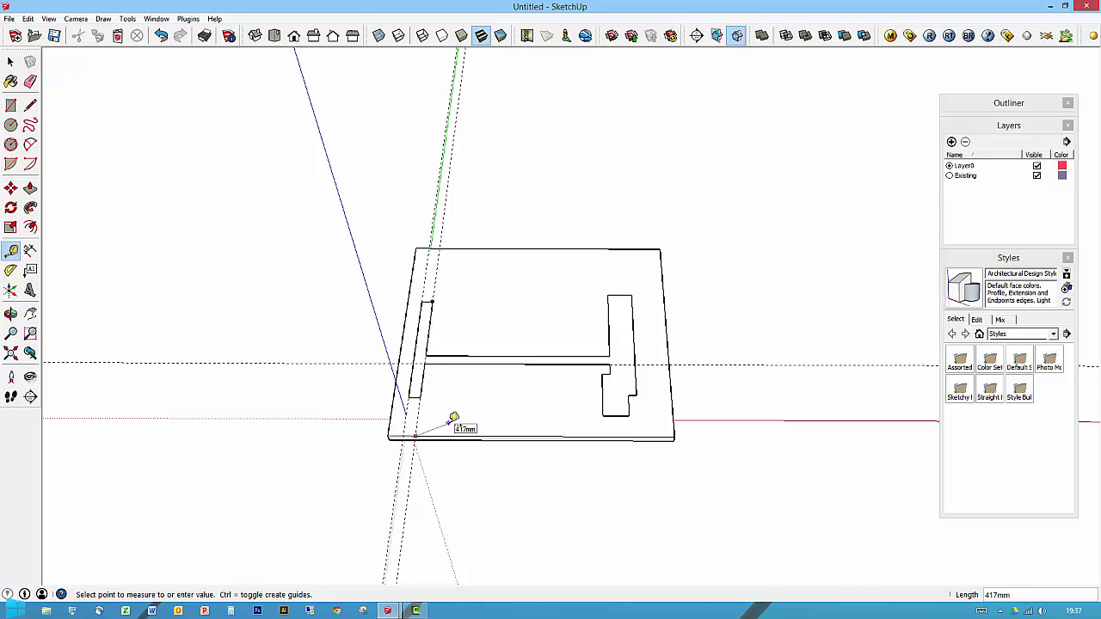
left_click(438, 418)
scroll(418, 435, "up", 4)
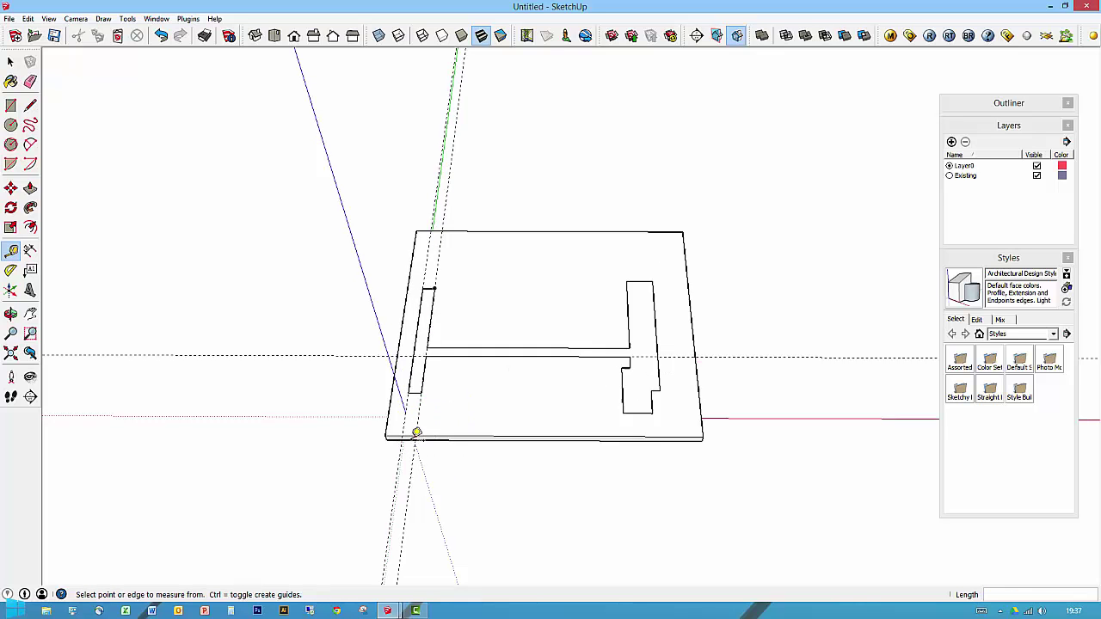
left_click(504, 434)
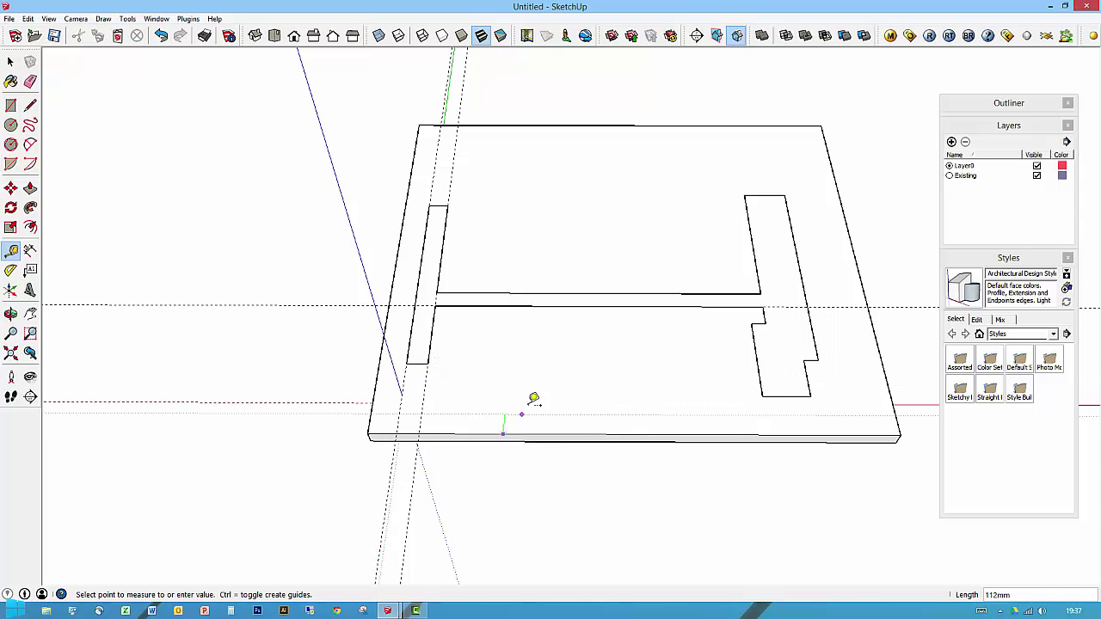
left_click(430, 363)
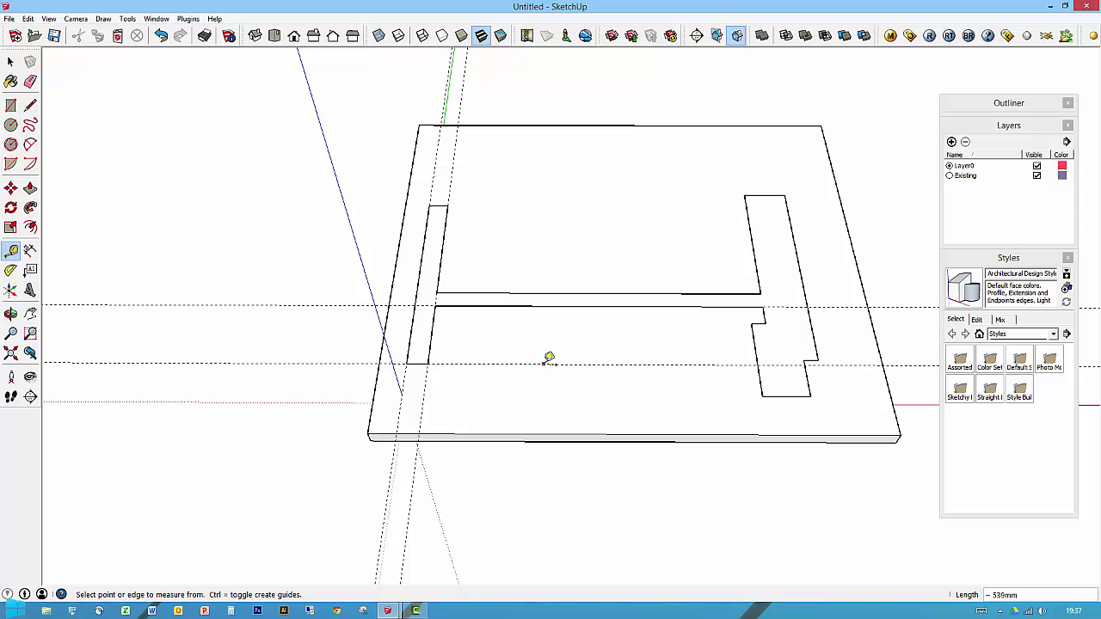
Place guides 953 mm and 826 mm from the slab's back edge, plus one 2350 mm from the narrow wall's inner edge
left_click(492, 124)
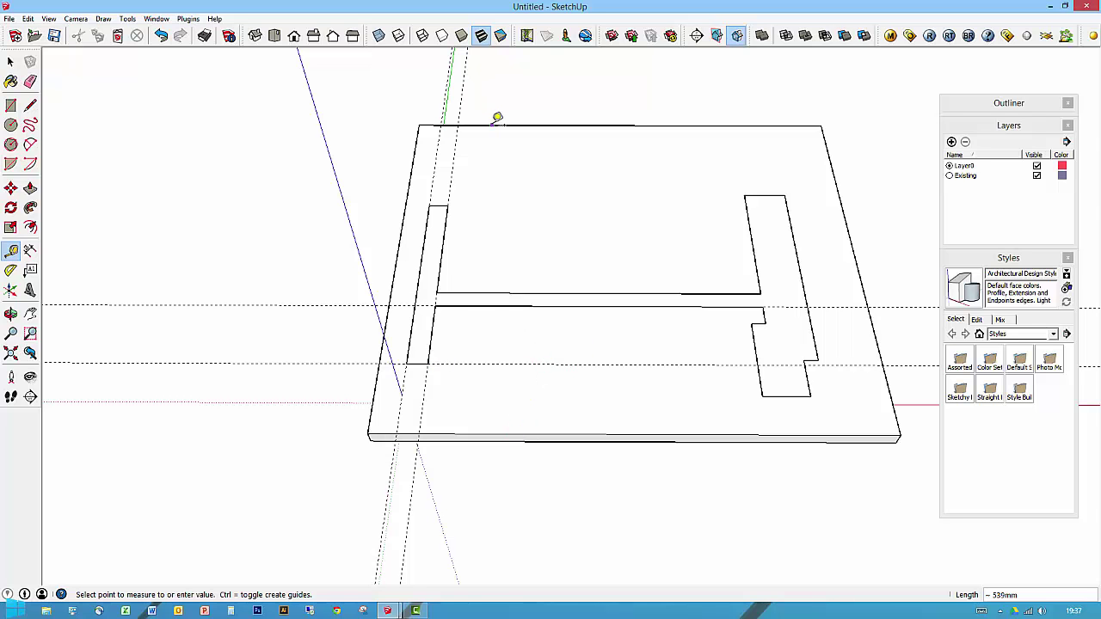
left_click(441, 203)
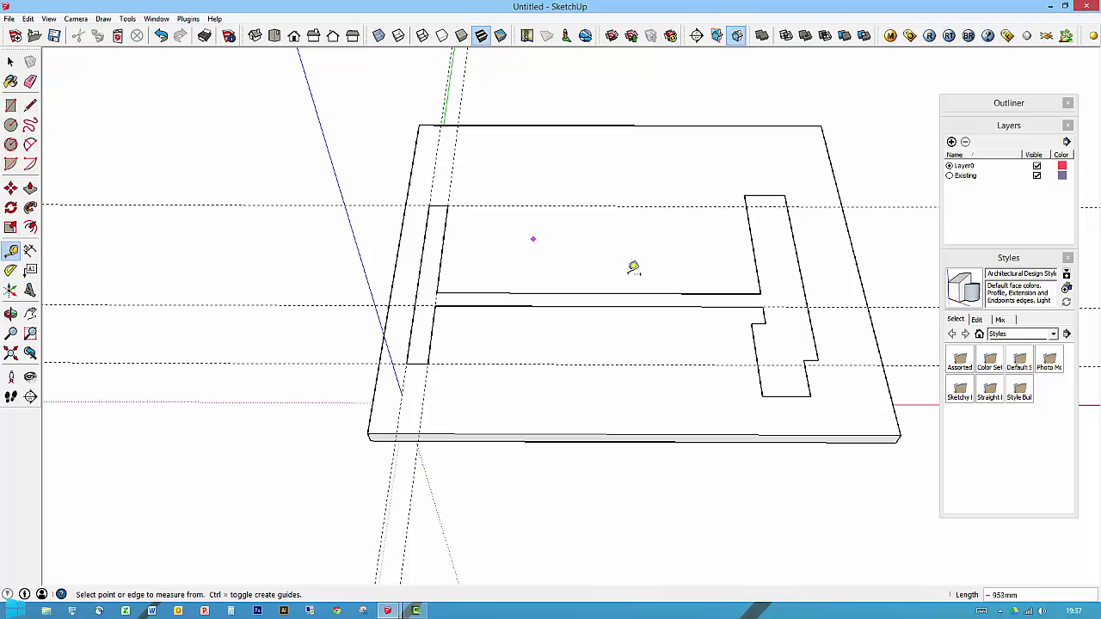
left_click(448, 233)
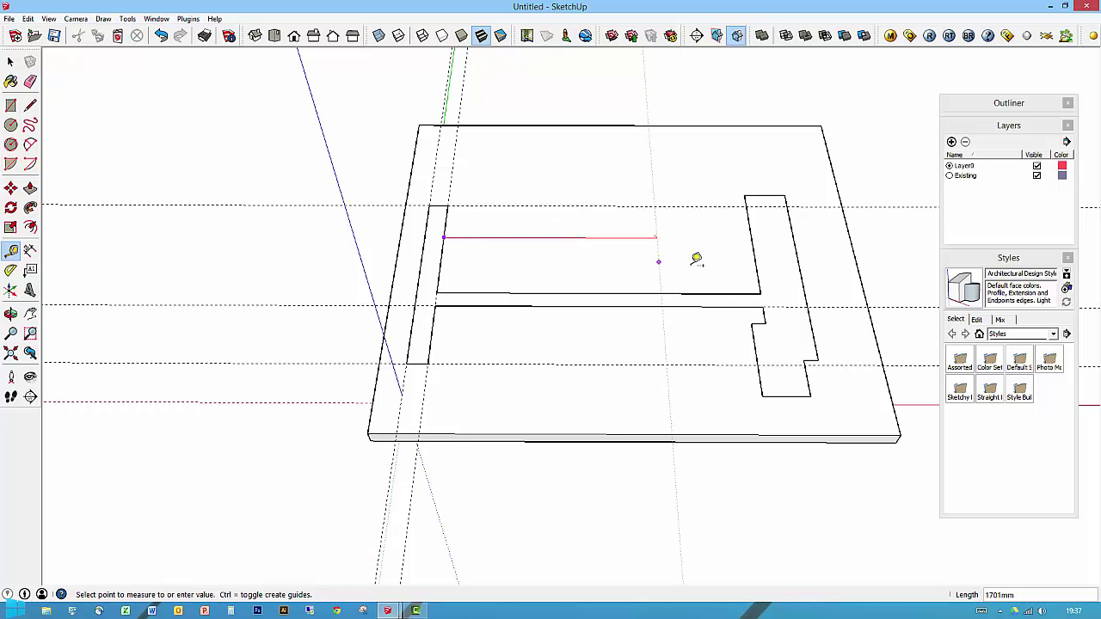
left_click(762, 255)
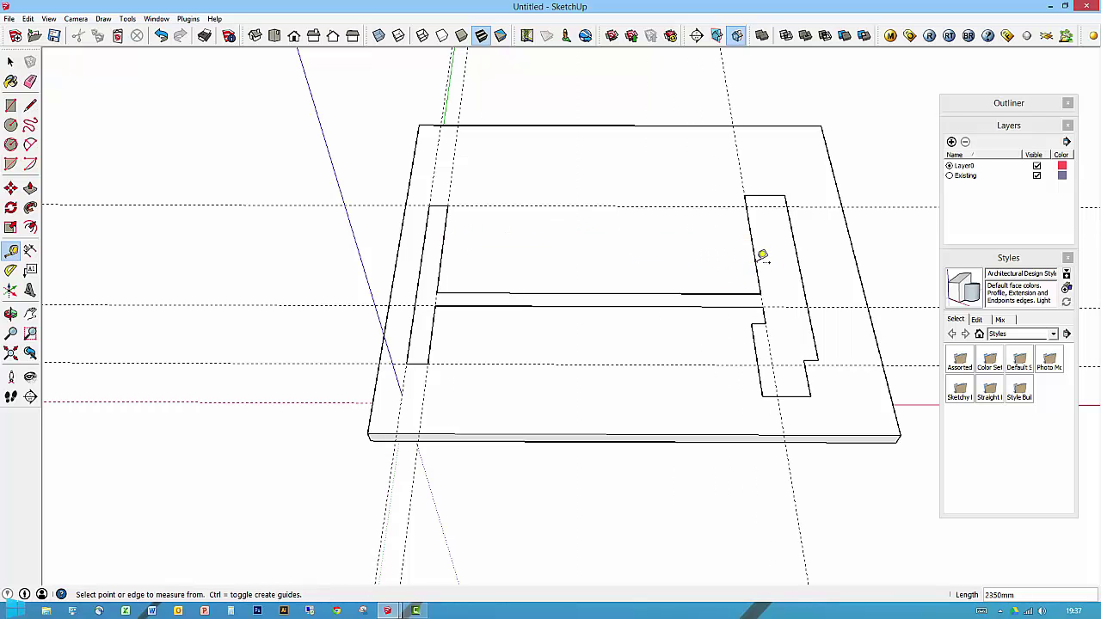
left_click(773, 124)
left_click(769, 195)
Draw rectangles over the narrow wall, 1496 x 146 mm, and the cross wall, 2350 x 120 mm
left_click(12, 105)
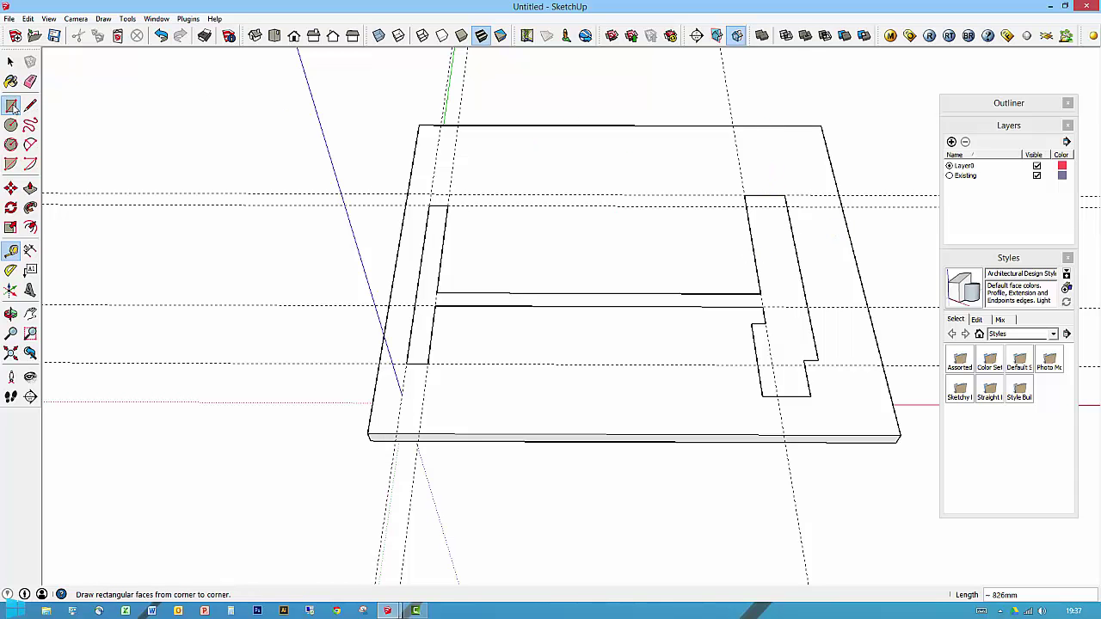
left_click(433, 205)
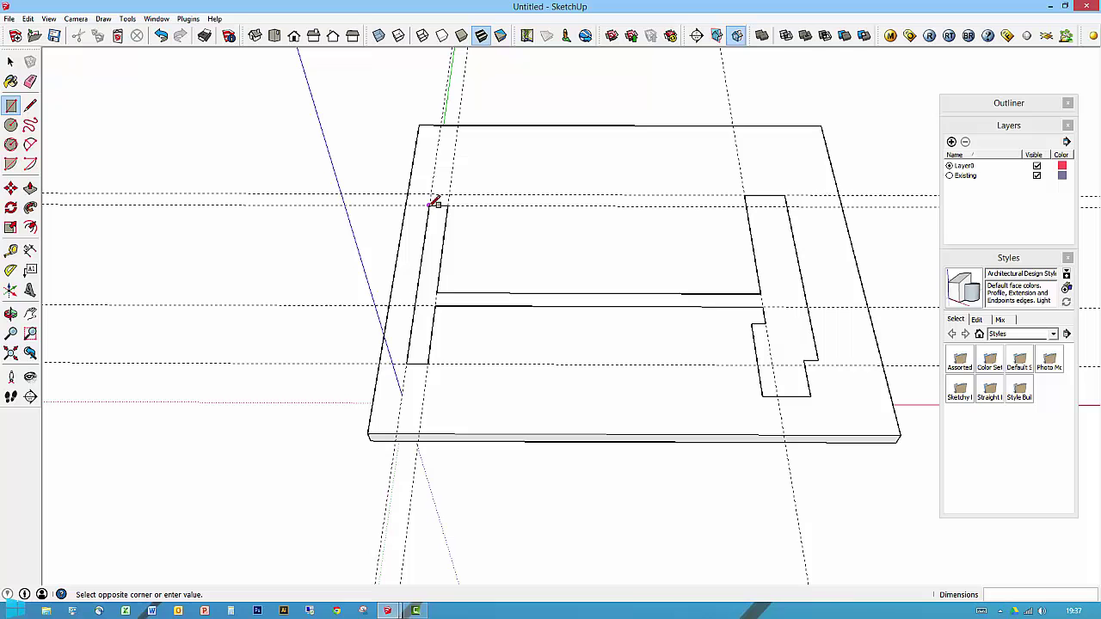
left_click(430, 363)
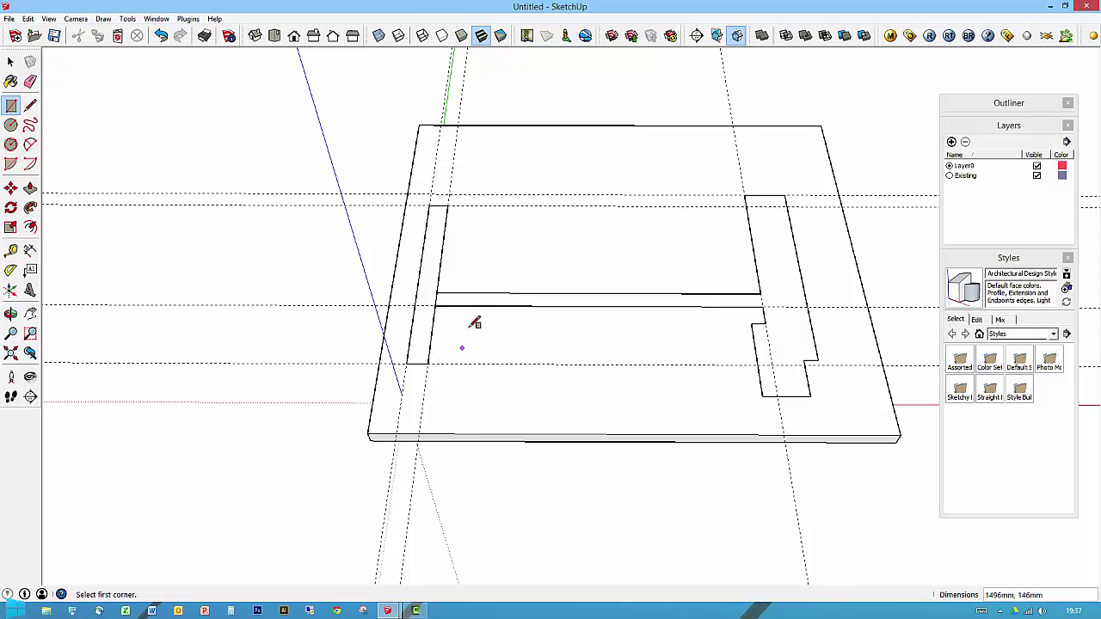
left_click(437, 293)
left_click(762, 305)
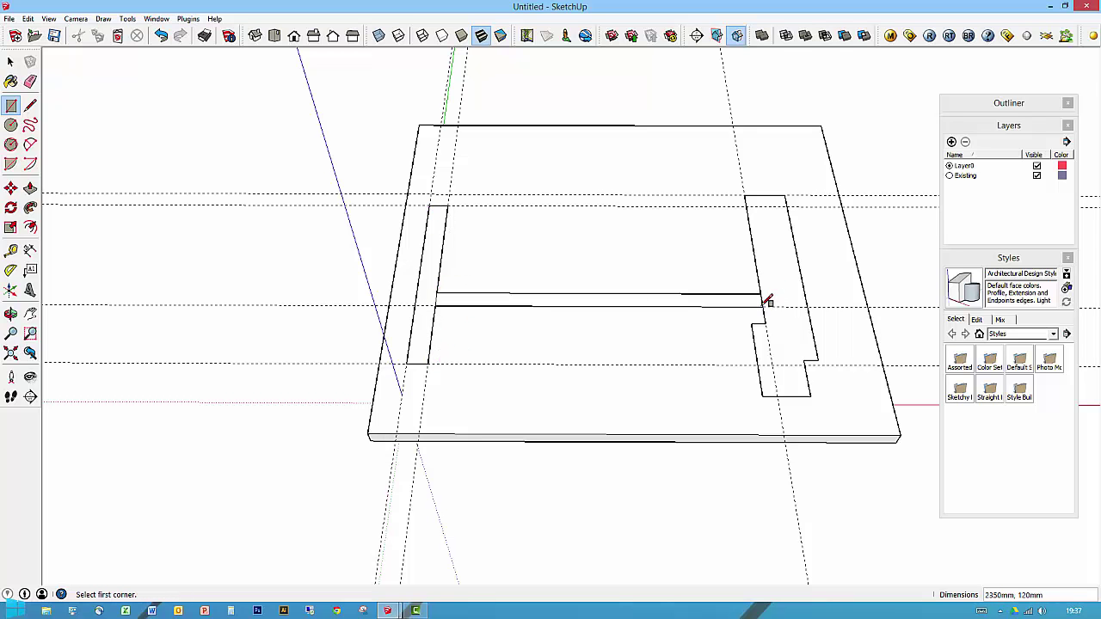
Draw two overlapping rectangles for the wide wall, 1583 x 320 mm and 600 x 320 mm
left_click(744, 196)
left_click(816, 360)
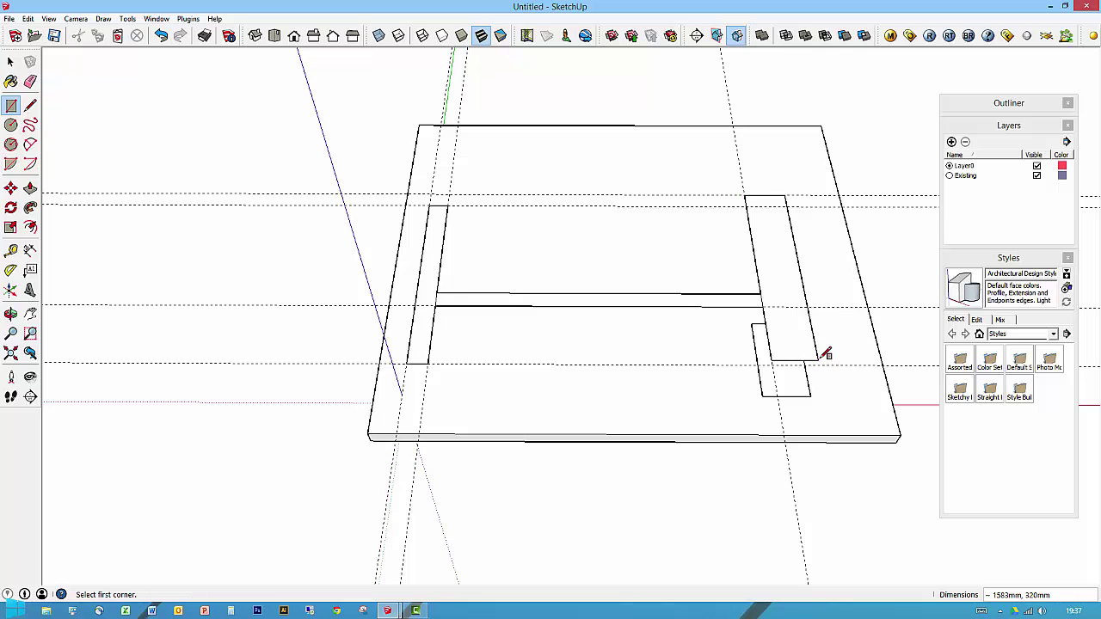
left_click(753, 323)
left_click(813, 384)
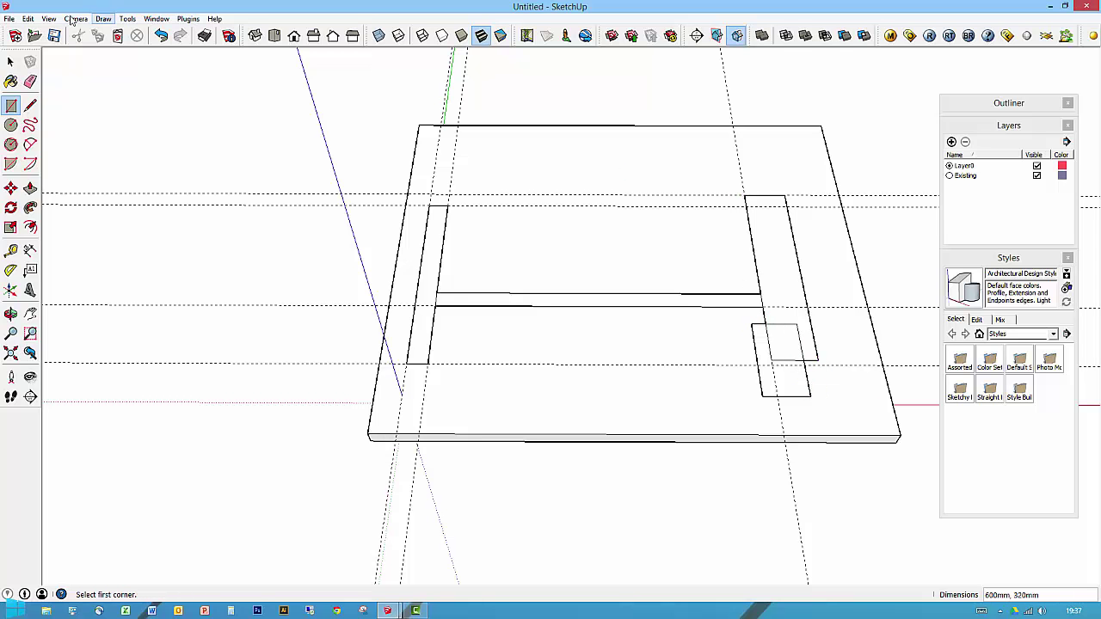
Erase the overlap and junction edges between the wall rectangles to merge them into one wall face
key("b")
key("e")
mouse_move(801, 327)
left_mouse_down()
mouse_move(791, 318)
mouse_move(782, 327)
mouse_move(789, 344)
mouse_move(776, 341)
left_mouse_up()
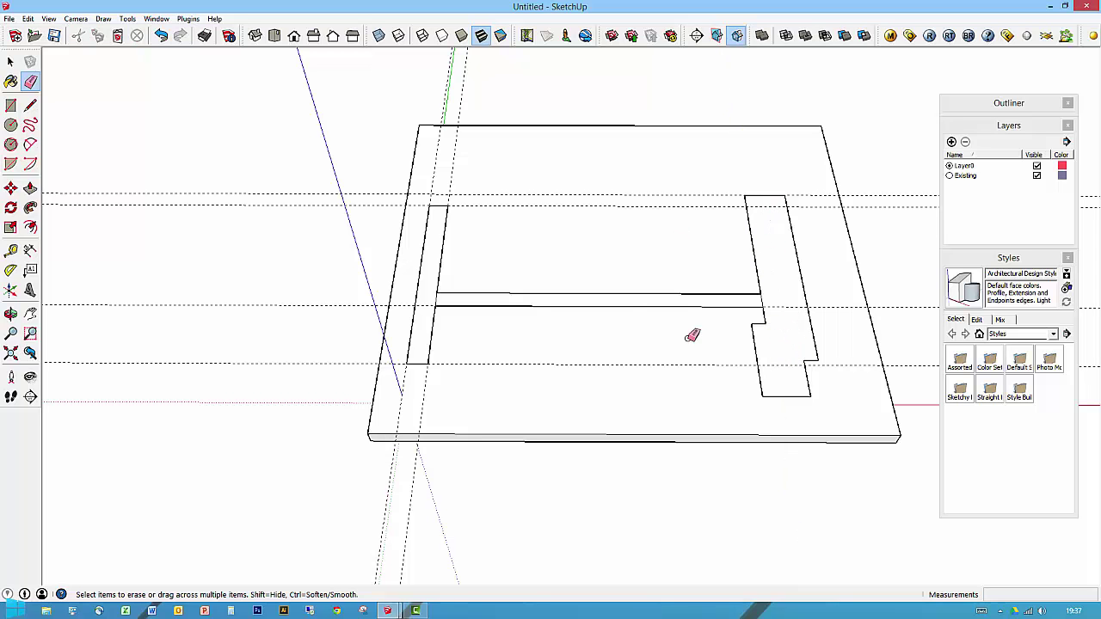
left_click(762, 300)
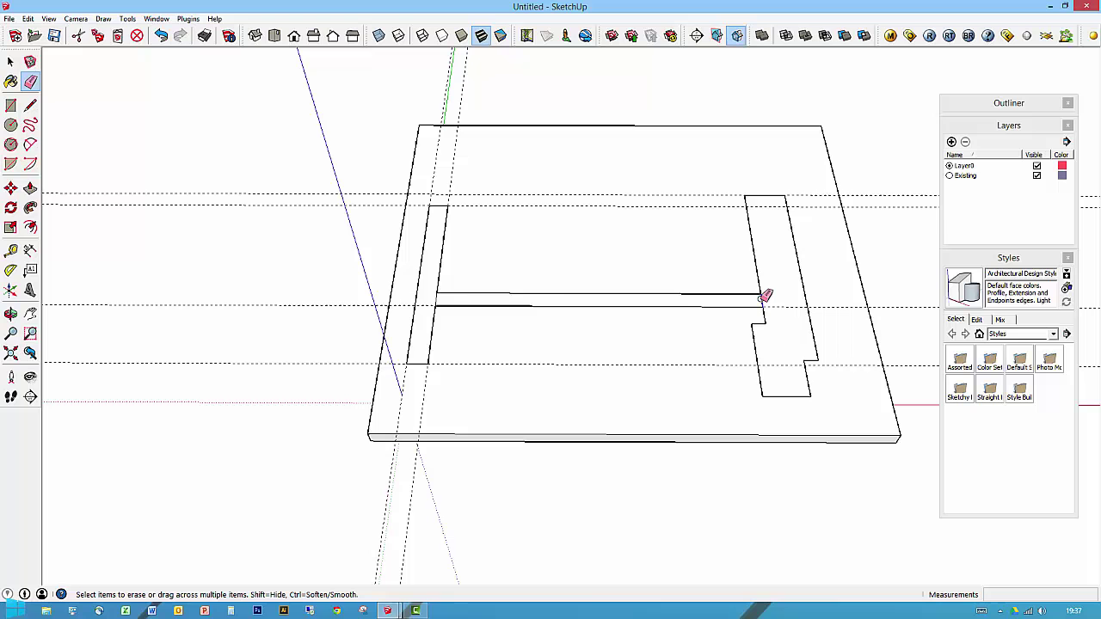
key("space")
left_click(432, 294)
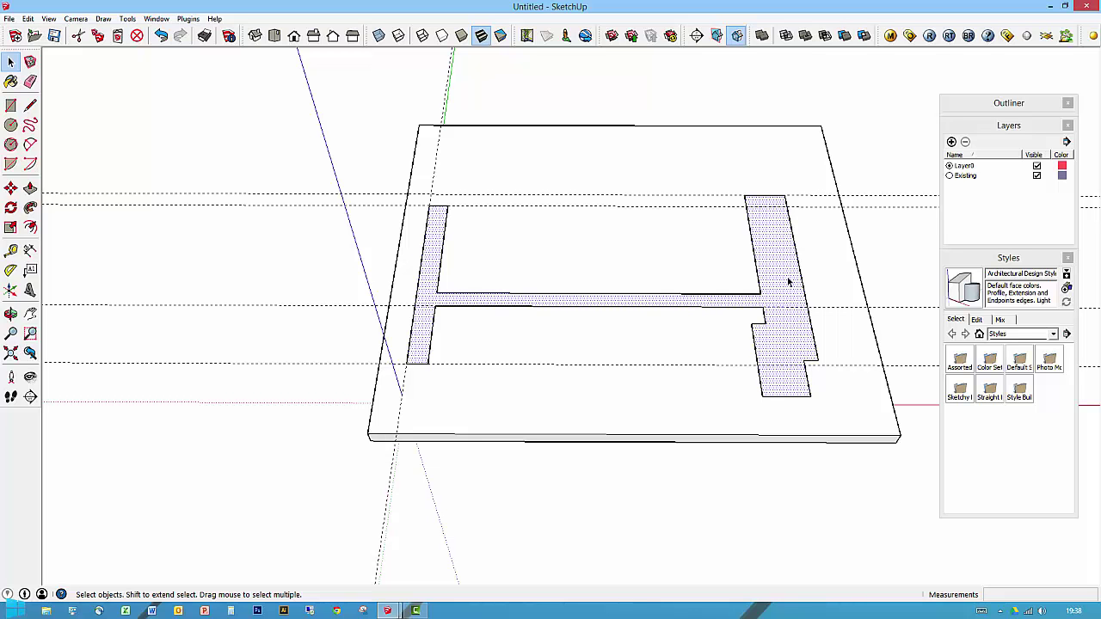
key("Delete")
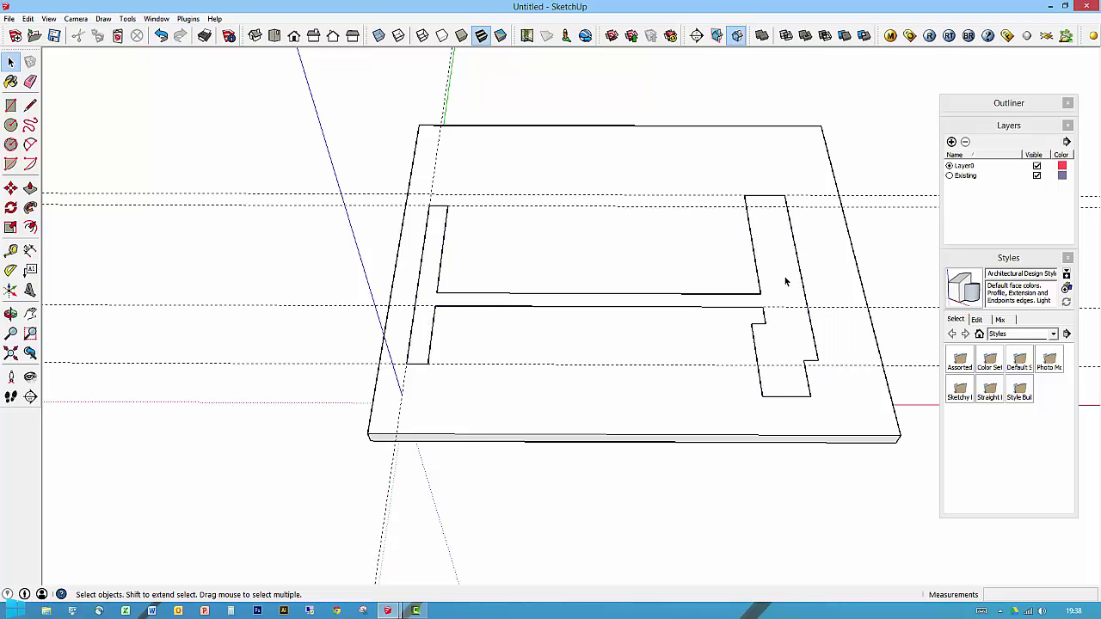
Delete the remaining guides from the slab model
left_click(444, 90)
key("Delete")
left_click_drag(136, 124, 136, 125)
key("Delete")
middle_click_drag(696, 376, 512, 253)
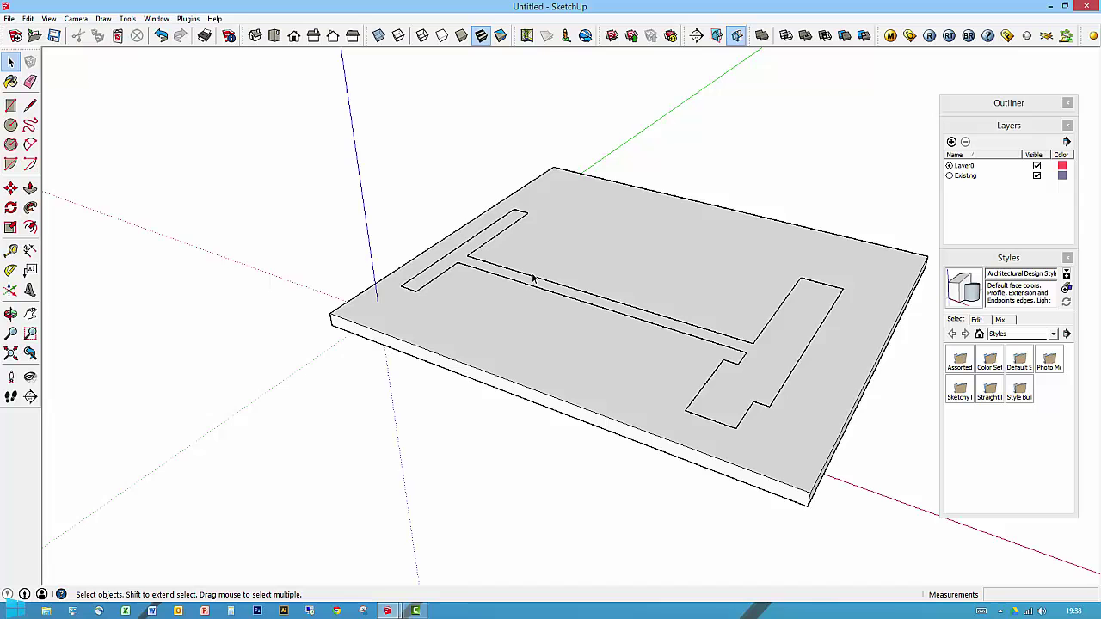
middle_click_drag(676, 319, 565, 221)
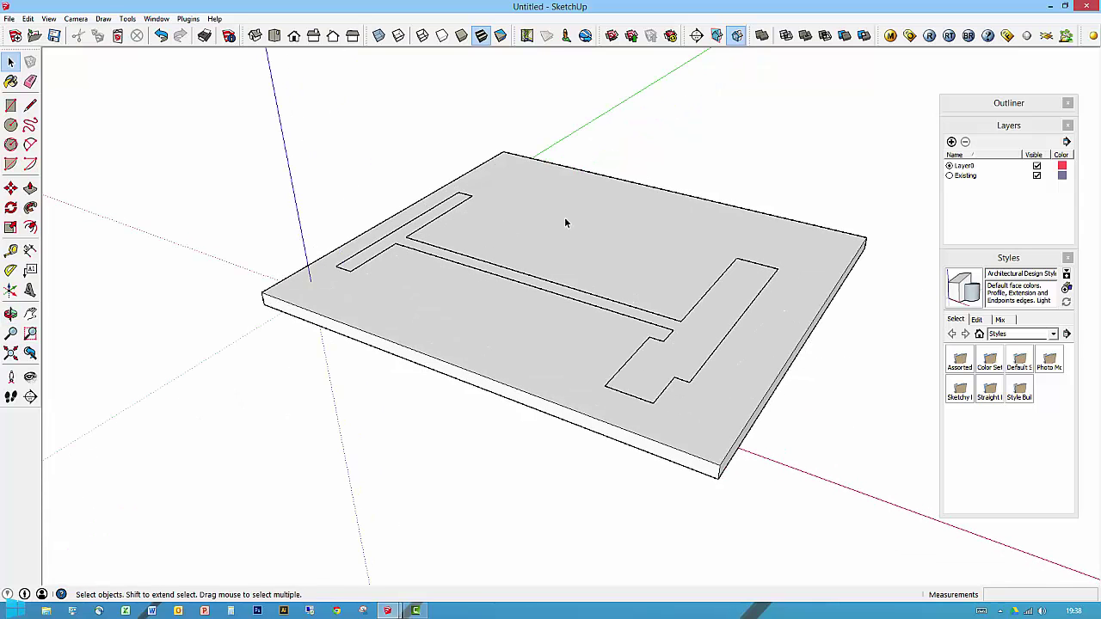
left_click(49, 20)
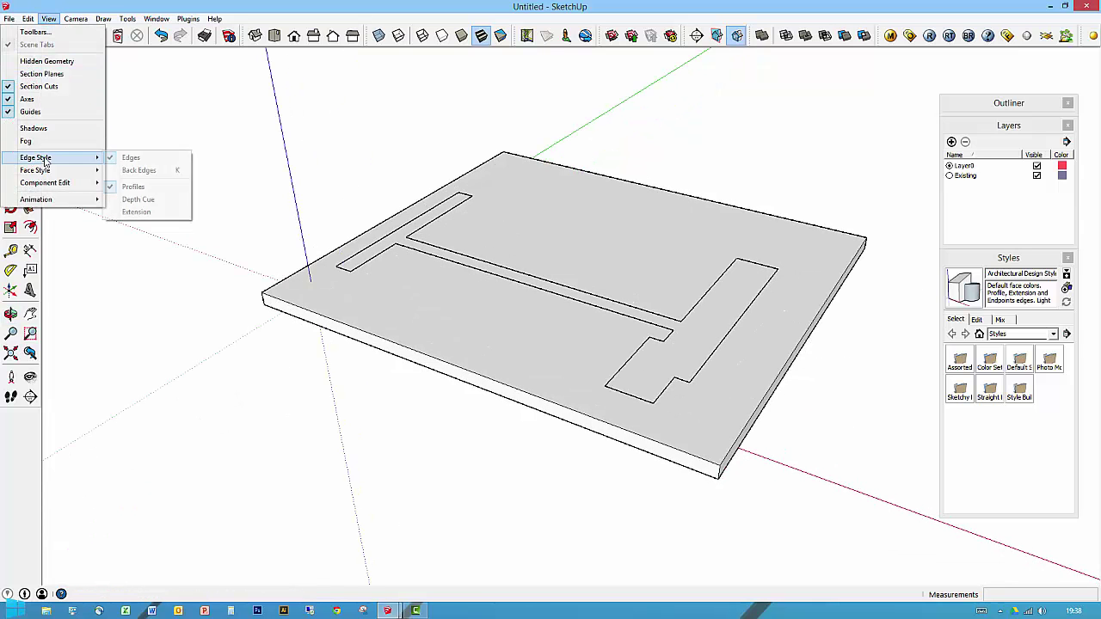
left_click(158, 141)
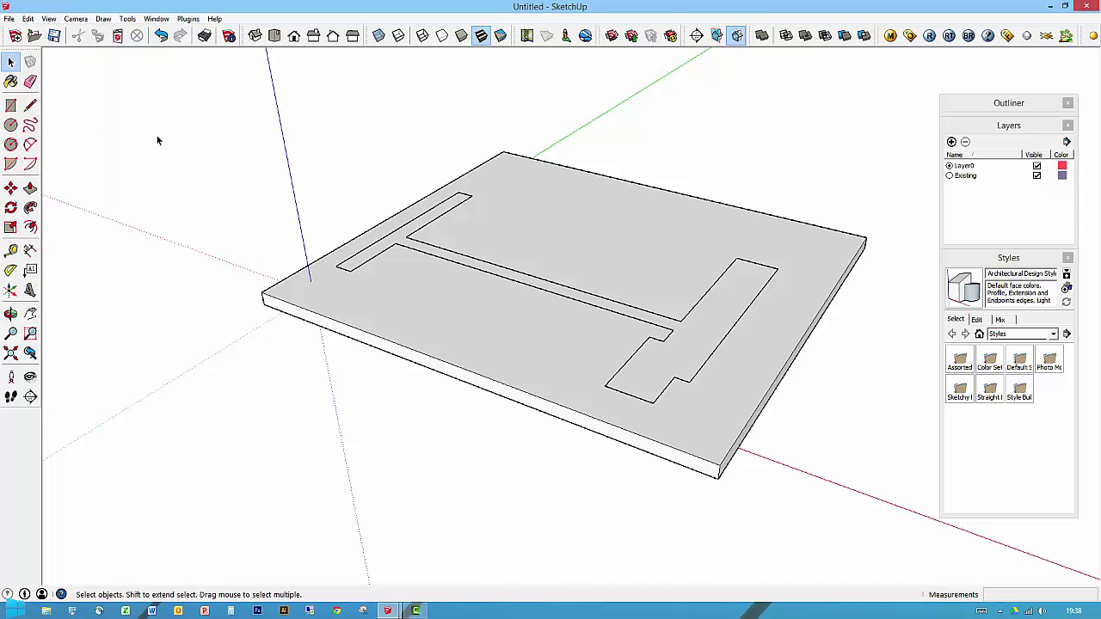
scroll(574, 226, "down", 3)
middle_click_drag(573, 225, 576, 265)
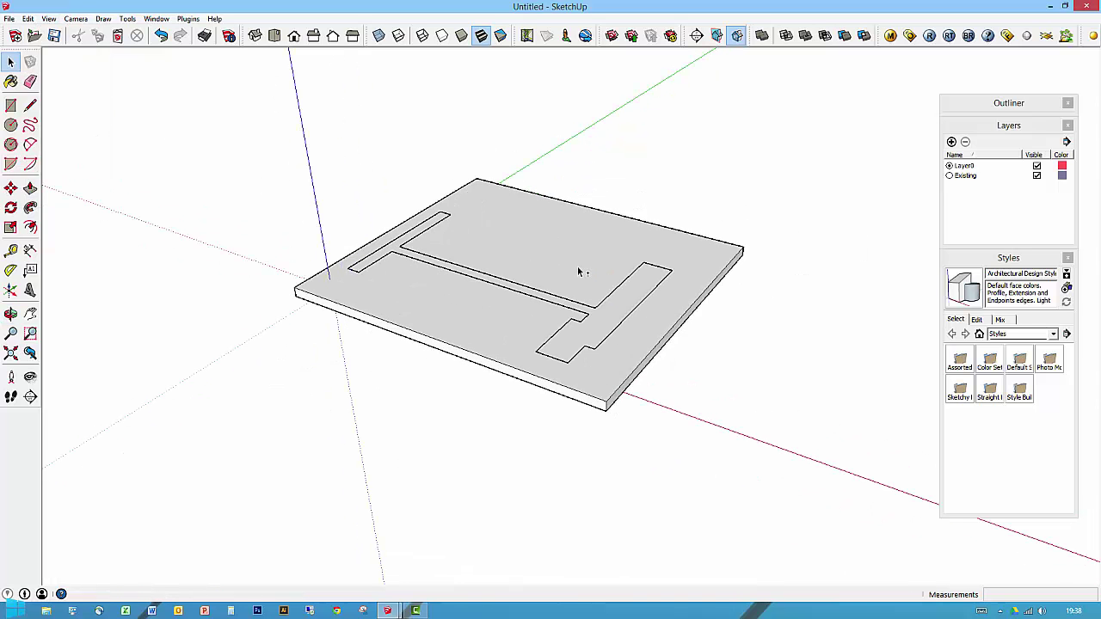
left_click(28, 19)
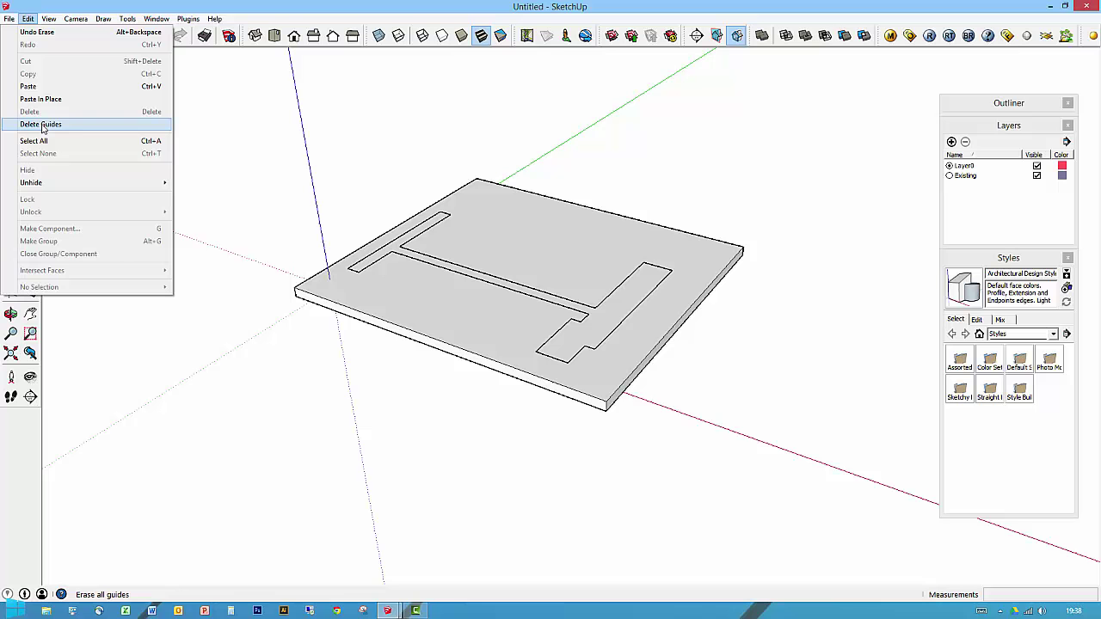
left_click(356, 140)
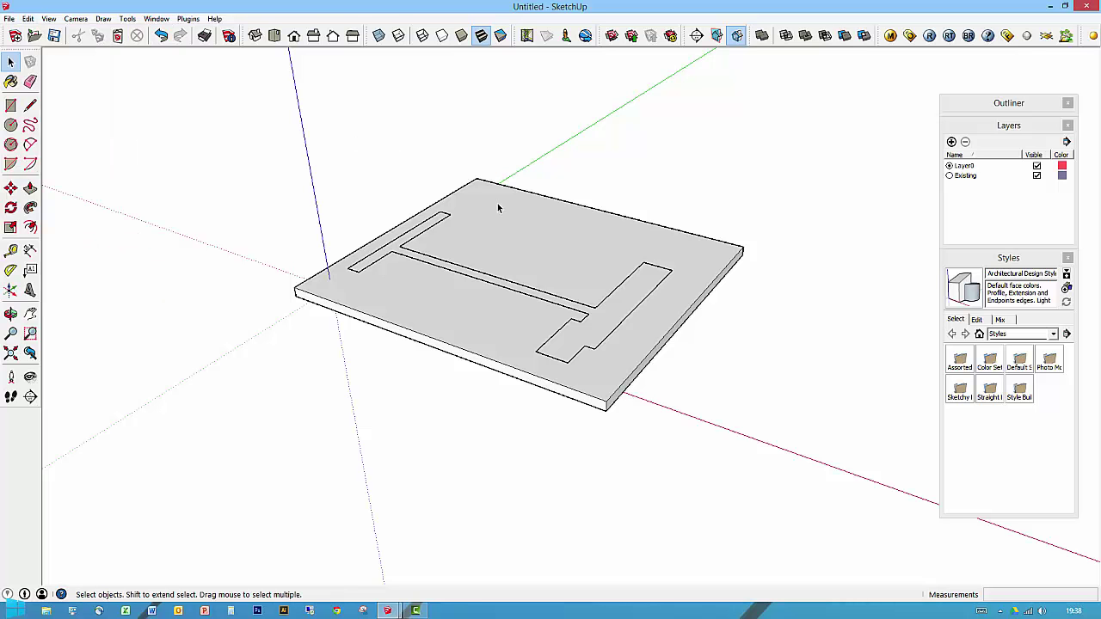
middle_click_drag(497, 203, 595, 332)
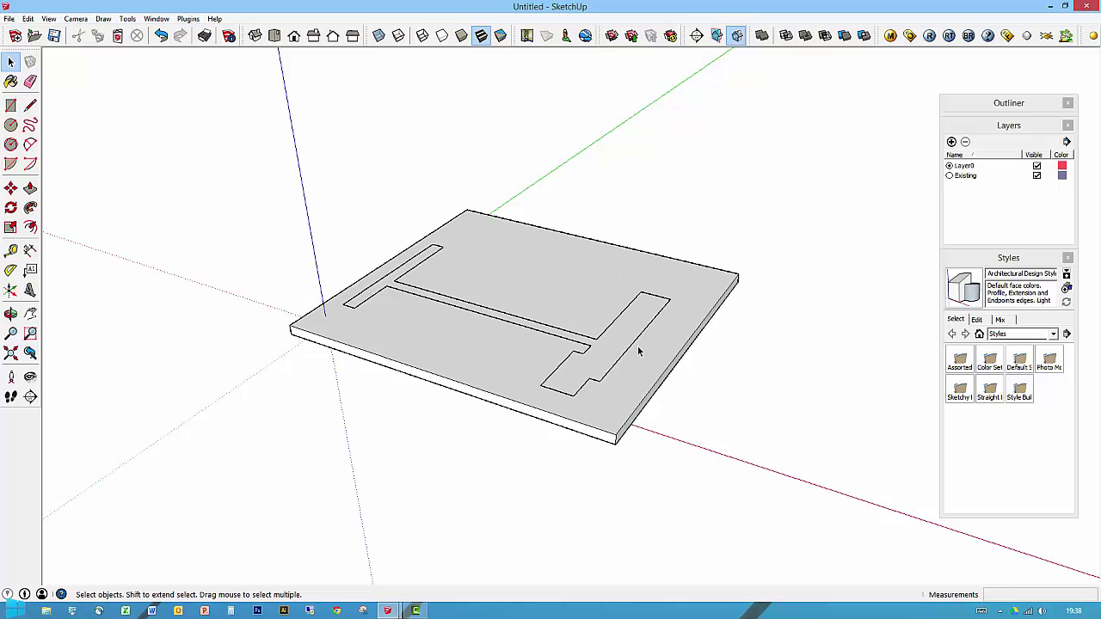
Open the wall outline group on the slab for editing
left_click(615, 344)
double_click(422, 267)
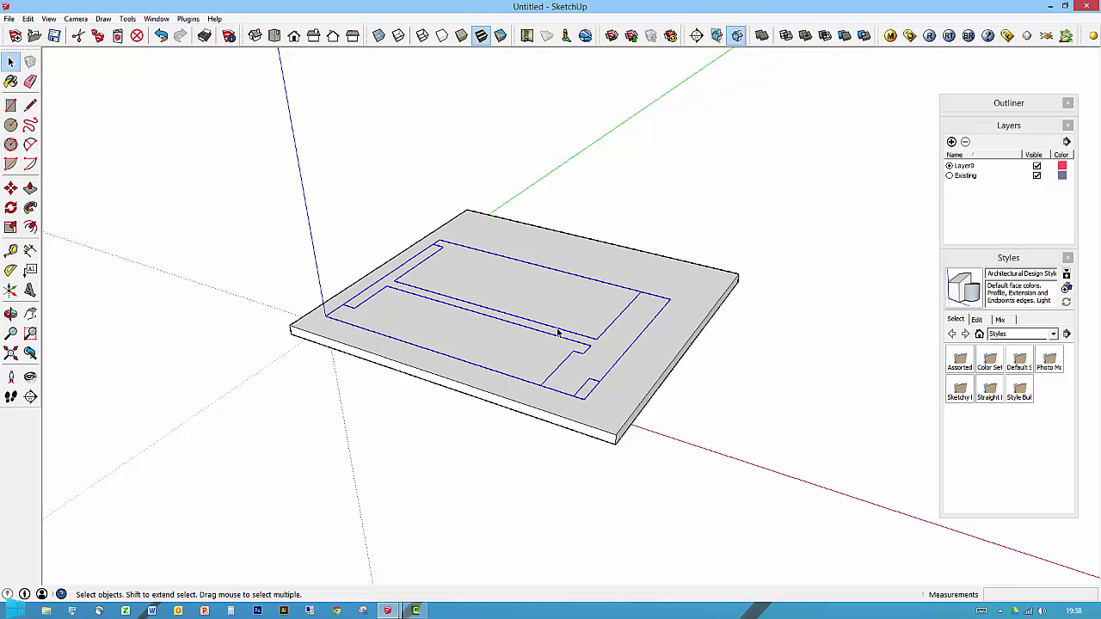
right_click(388, 282)
left_click(434, 338)
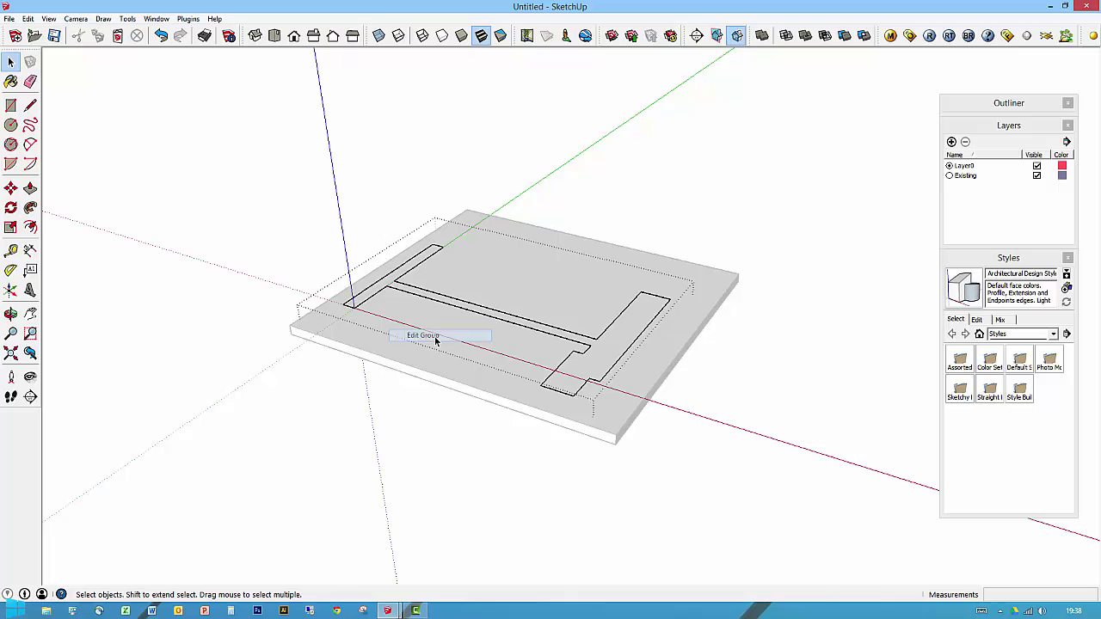
left_click(349, 223)
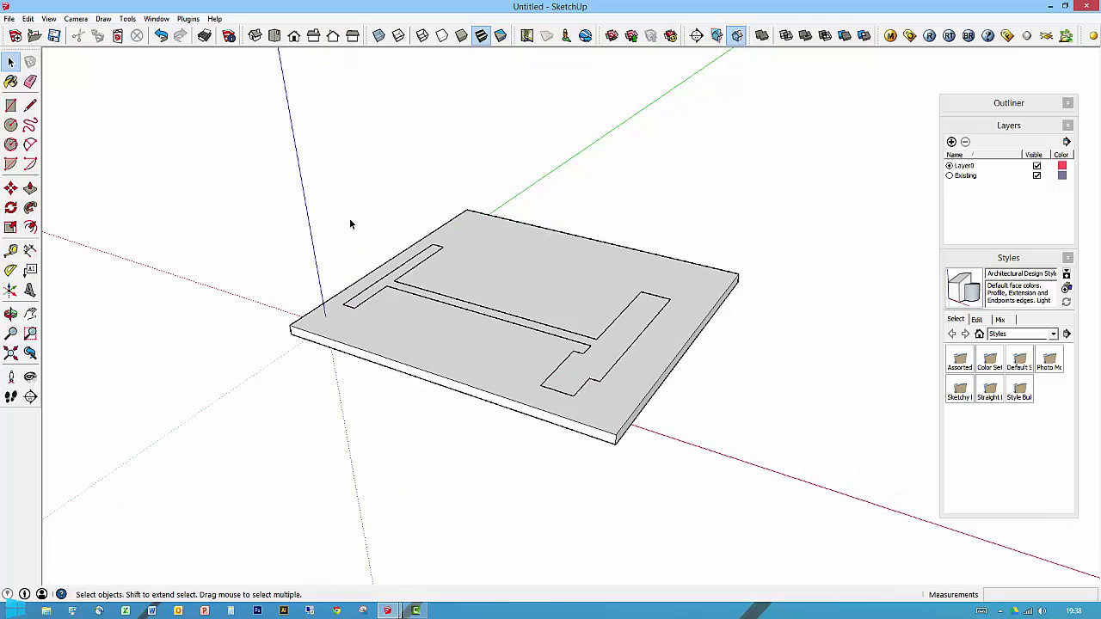
double_click(395, 285)
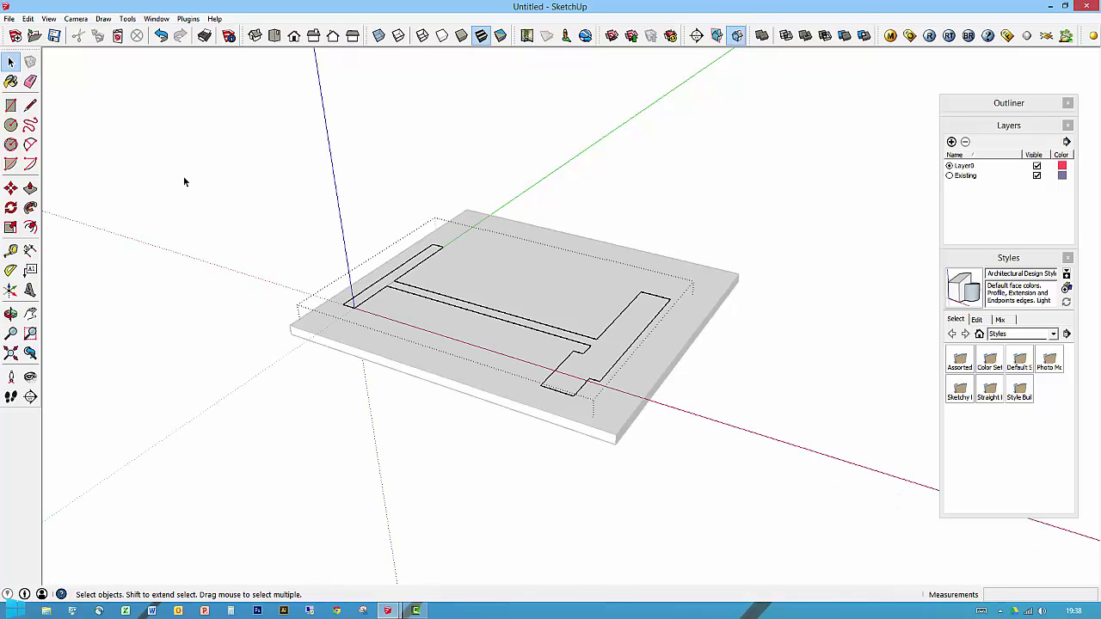
Try to form the wall face by tracing a line along the wide wall's far end edge
left_click(30, 187)
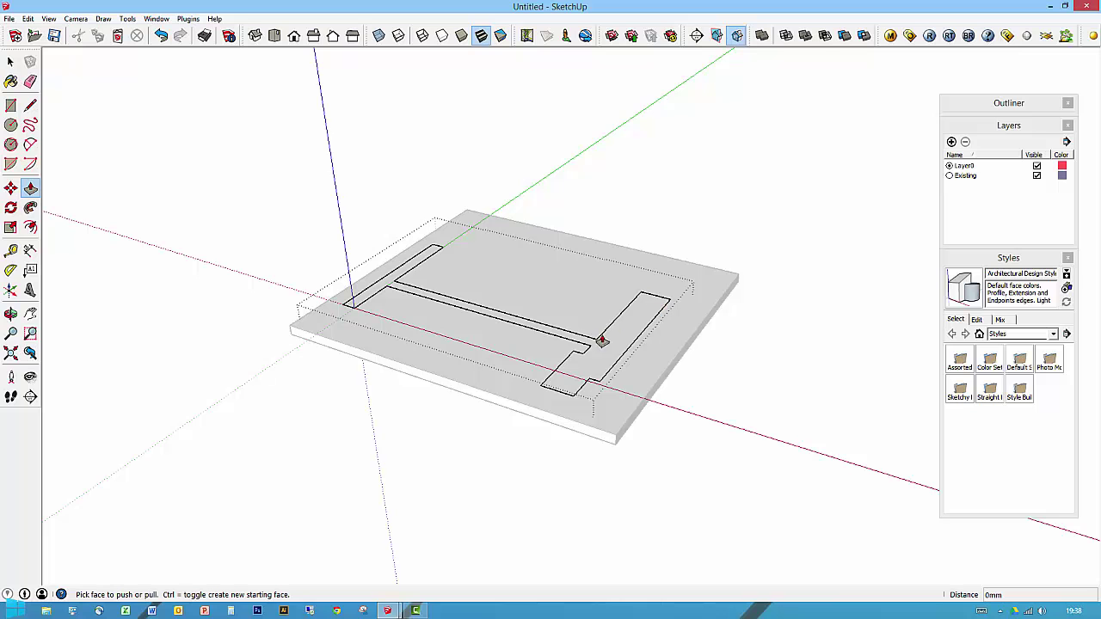
left_click(10, 62)
left_click(30, 105)
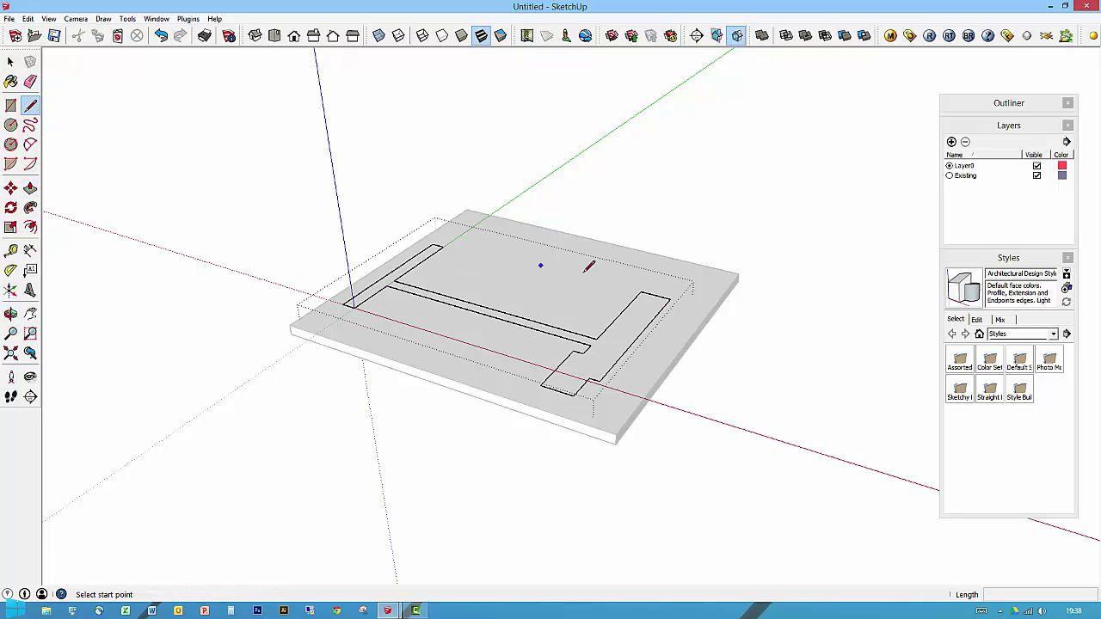
left_click(669, 297)
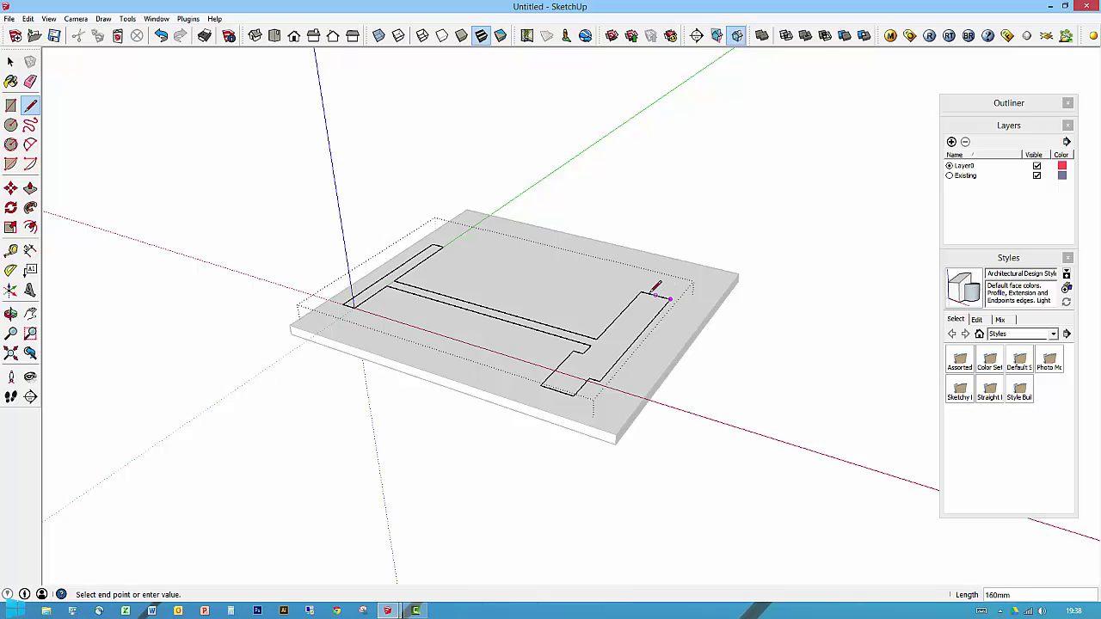
left_click(641, 293)
key("Escape")
Explode the group nested inside the wall group so its edges can be selected individually
scroll(657, 284, "up", 10)
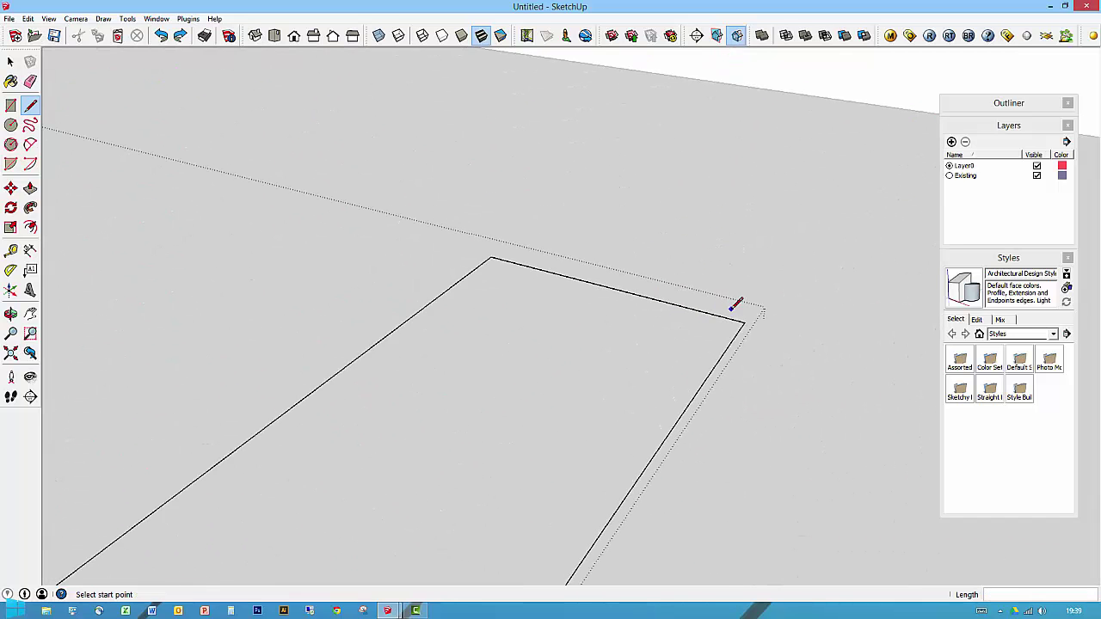
mouse_move(734, 305)
middle_mouse_down()
mouse_move(697, 456)
mouse_move(680, 430)
middle_mouse_up()
key("space")
left_click(523, 220)
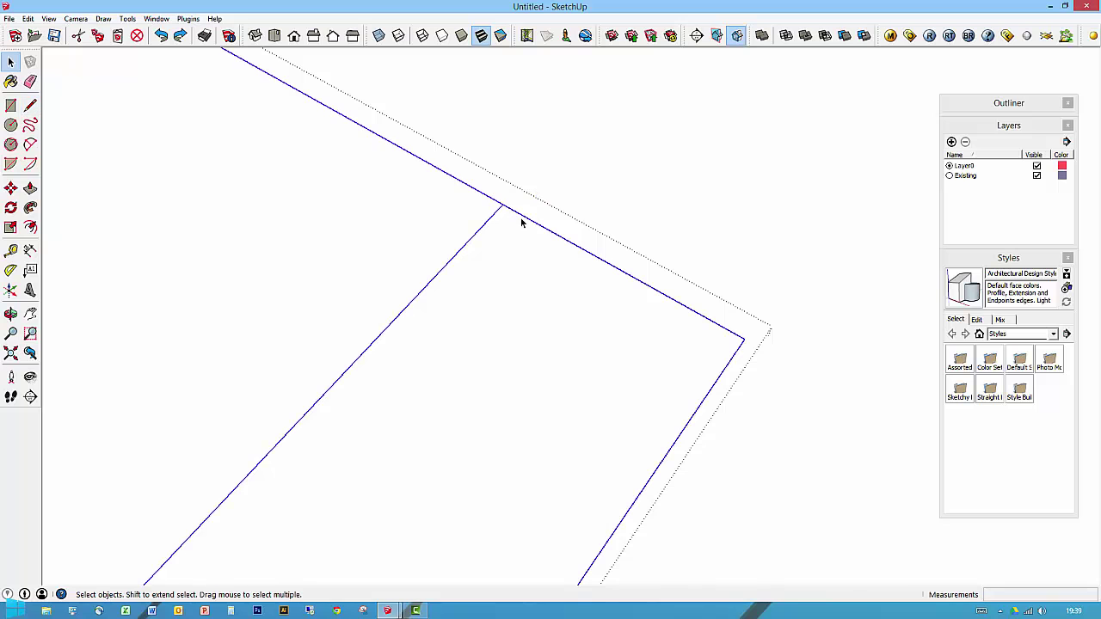
scroll(521, 223, "up", 3)
left_click(448, 220)
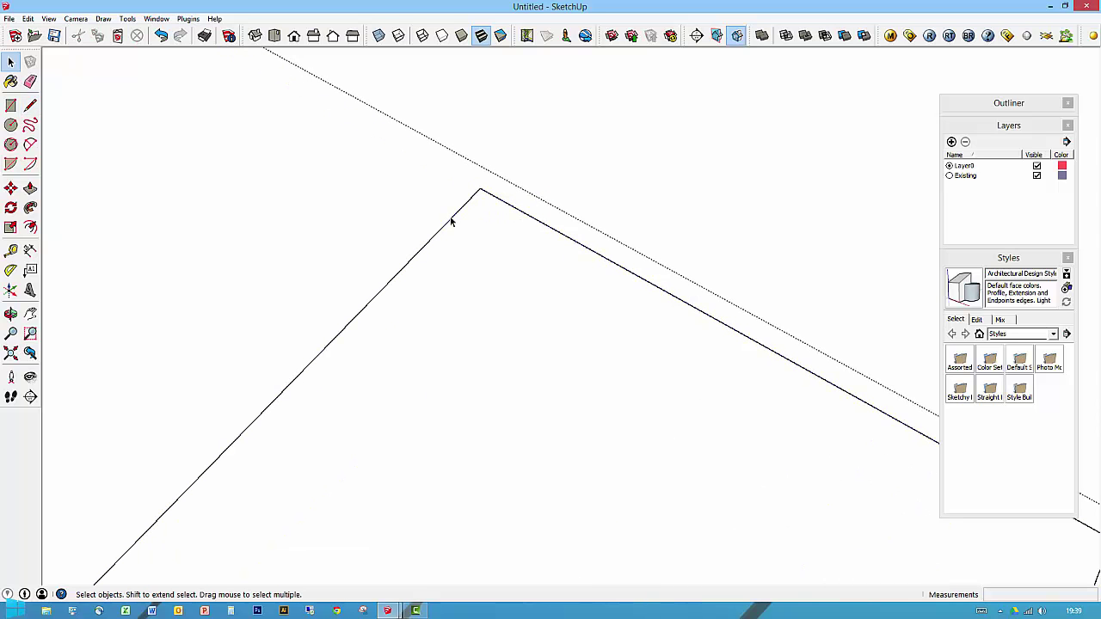
scroll(487, 210, "down", 1)
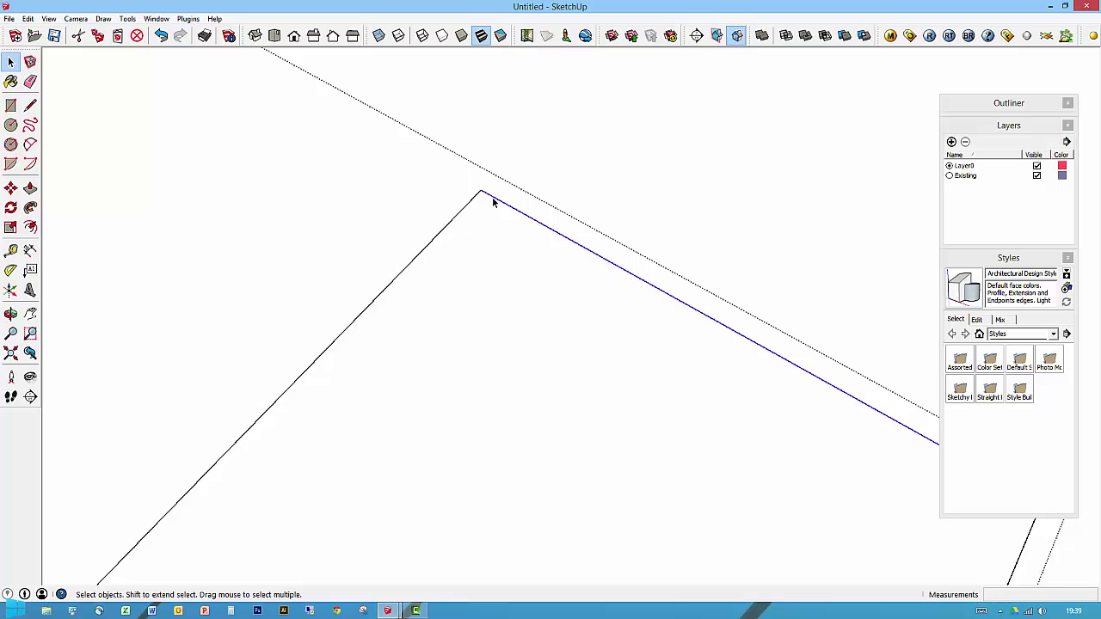
scroll(493, 201, "down", 5)
middle_click_drag(467, 261, 687, 221, "shift")
scroll(502, 226, "down", 2)
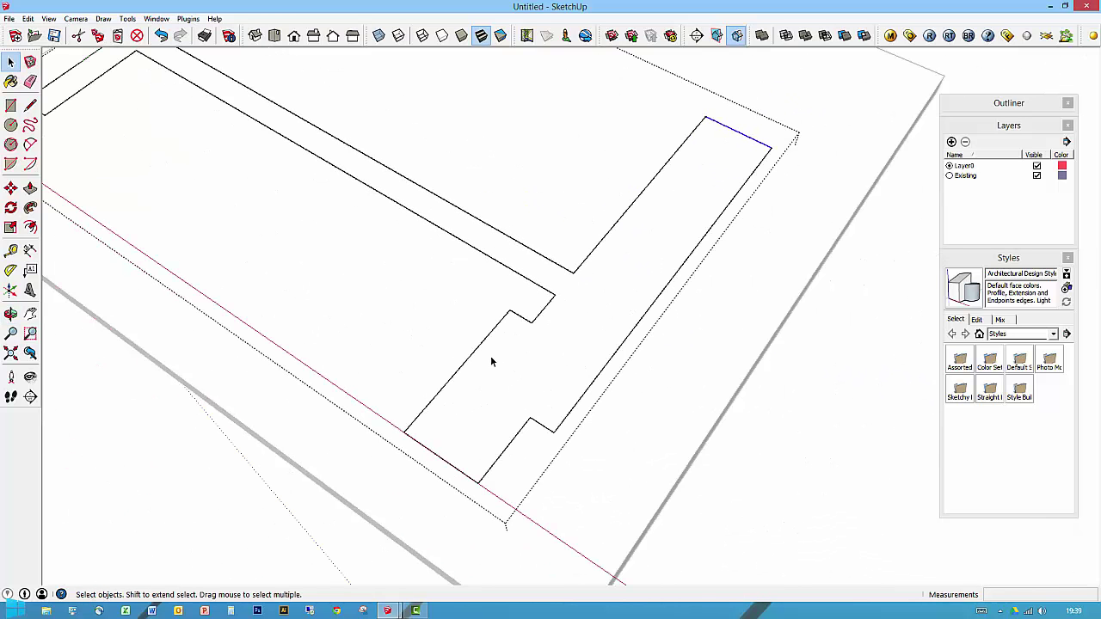
Draw a line across the junction of the cross wall and the wide wall to form the wall faces
middle_click_drag(472, 482, 698, 325)
left_click(30, 104)
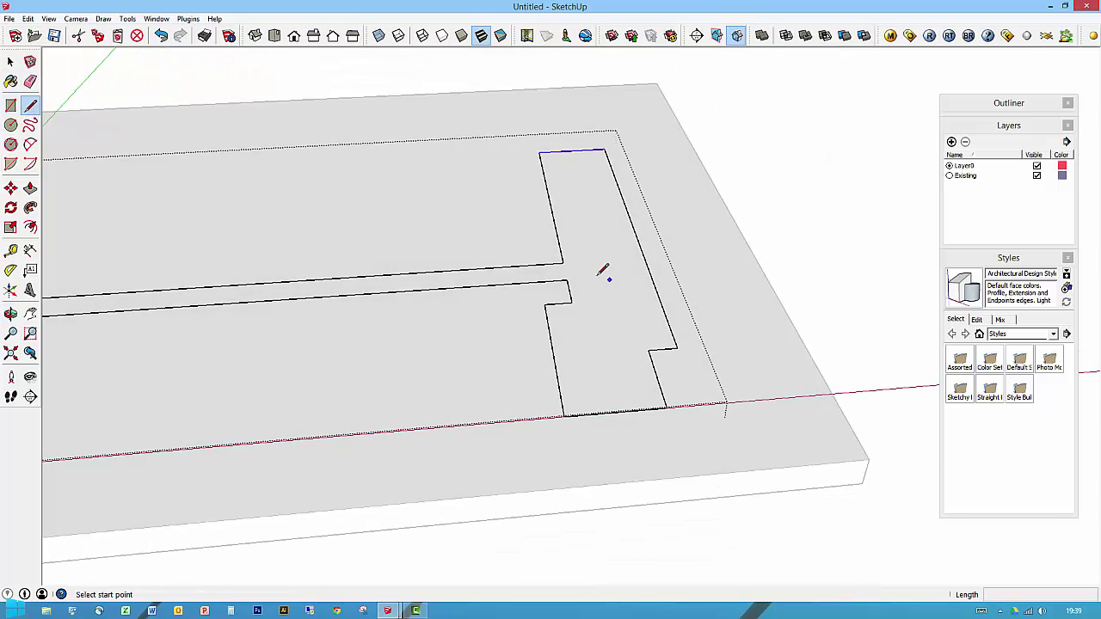
left_click(566, 278)
key("Escape")
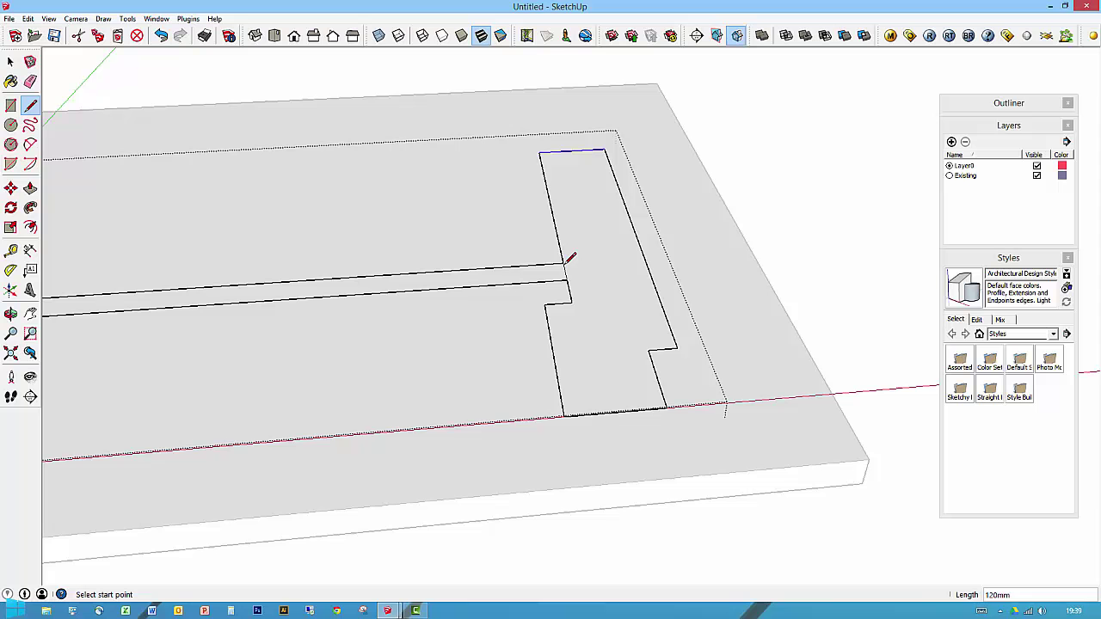
Delete the dividing line between the cross wall and the wide wall to merge them into one face
key("space")
left_click(555, 277)
scroll(573, 278, "down", 3)
left_click(581, 270)
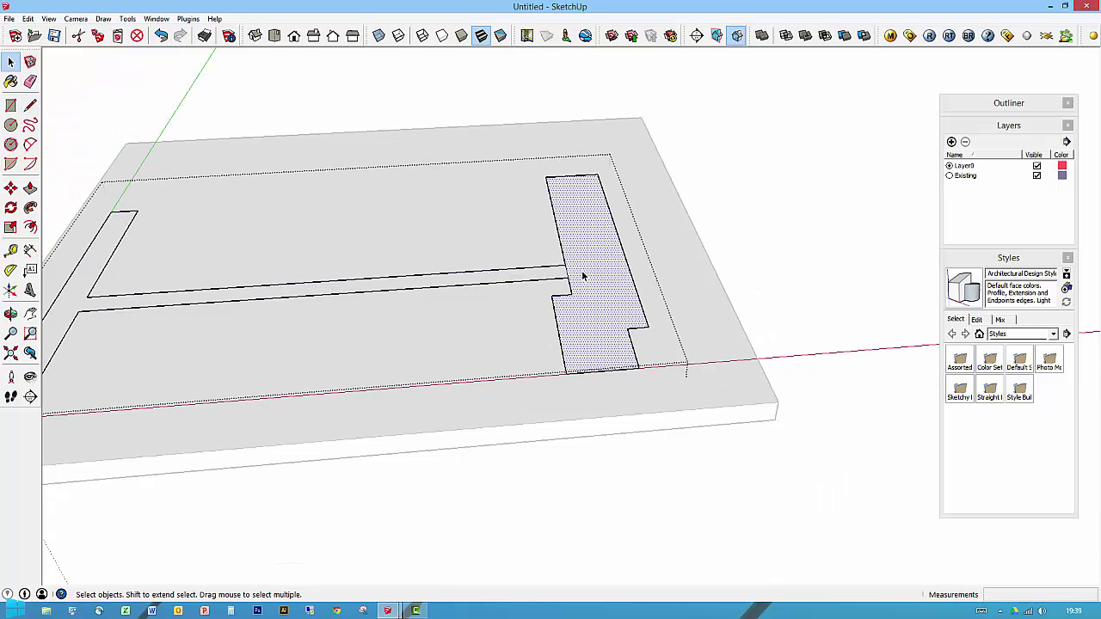
middle_click_drag(579, 270, 688, 272, "shift")
left_click(231, 303)
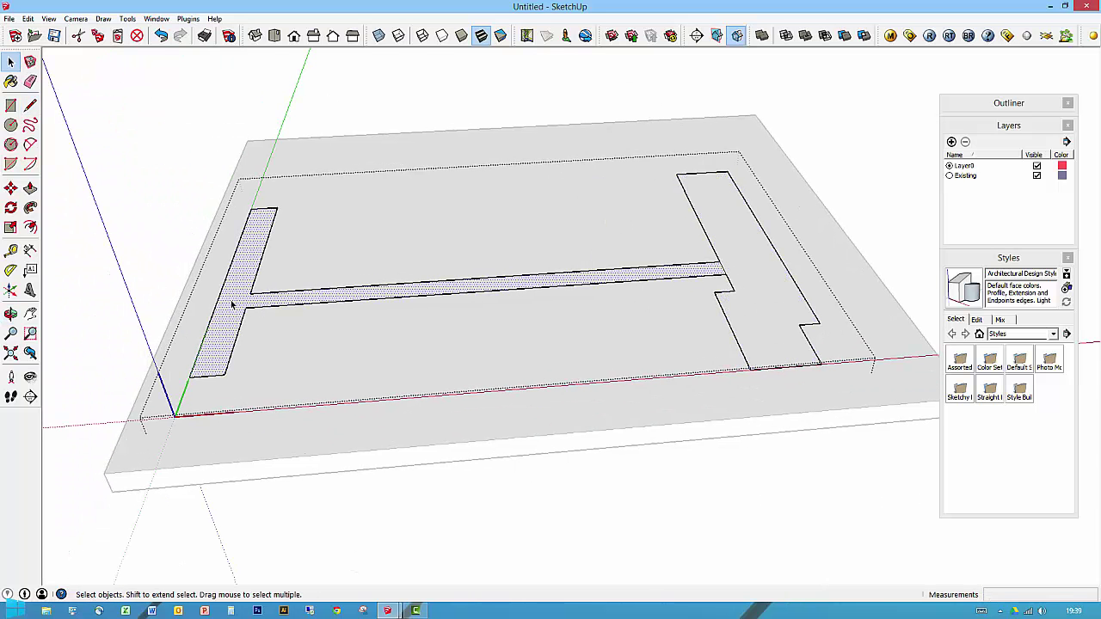
left_click(744, 270)
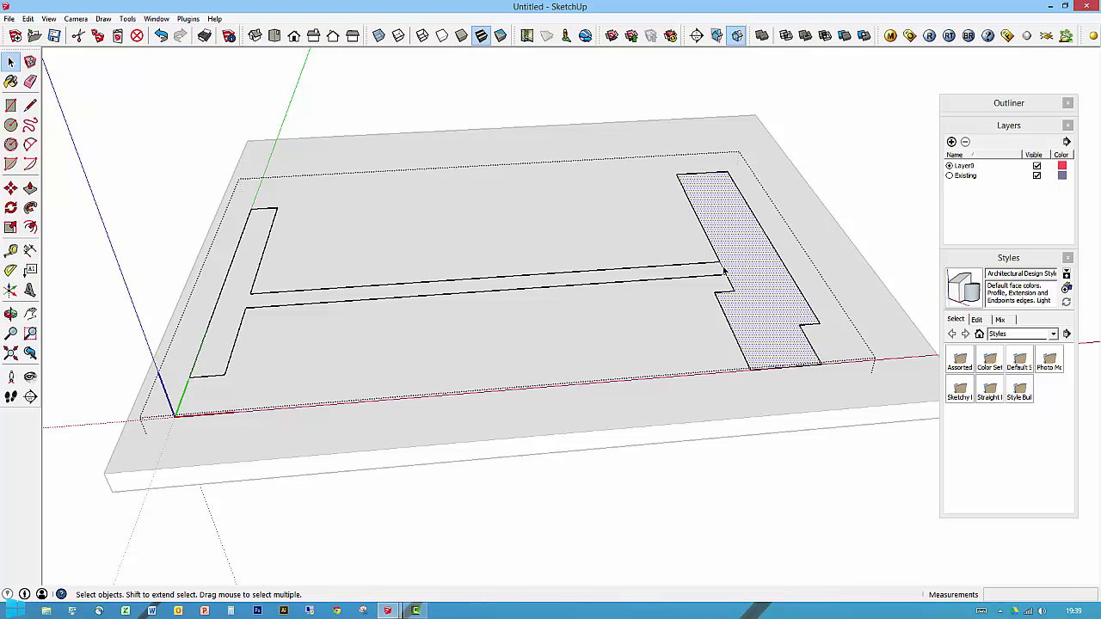
key("Escape")
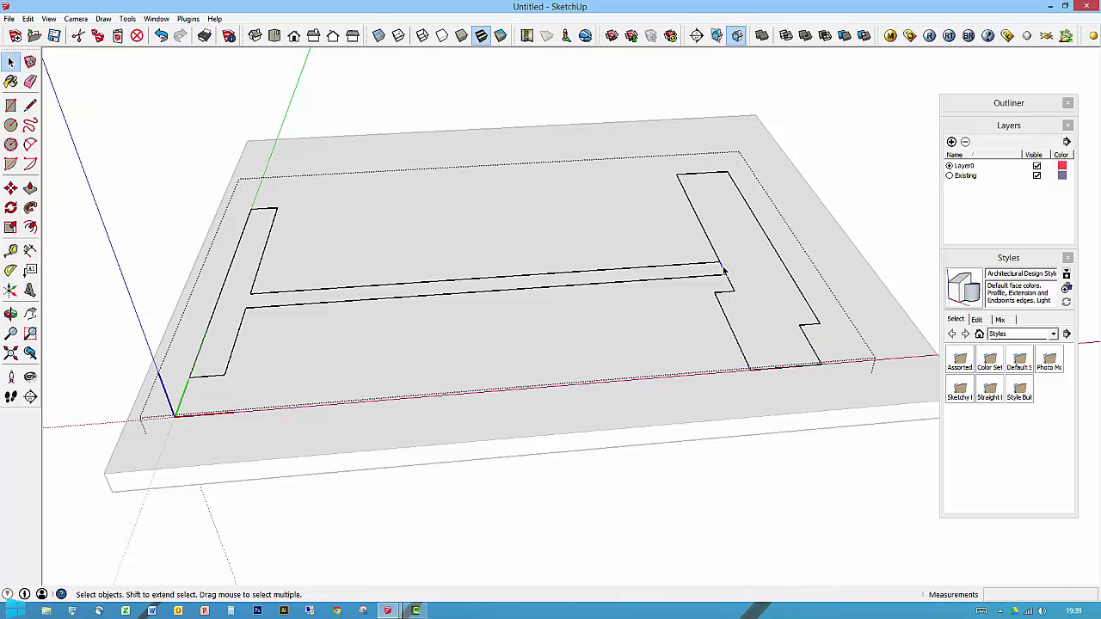
Push/Pull the complete wall face upward by 2425 mm
triple_click(724, 271)
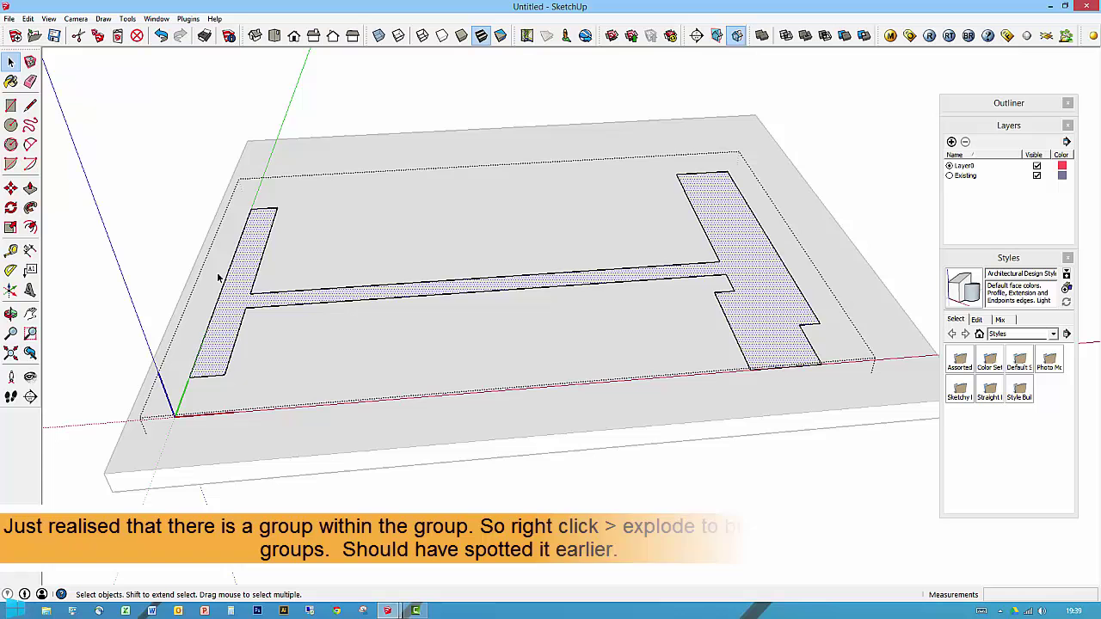
middle_click_drag(311, 258, 473, 275)
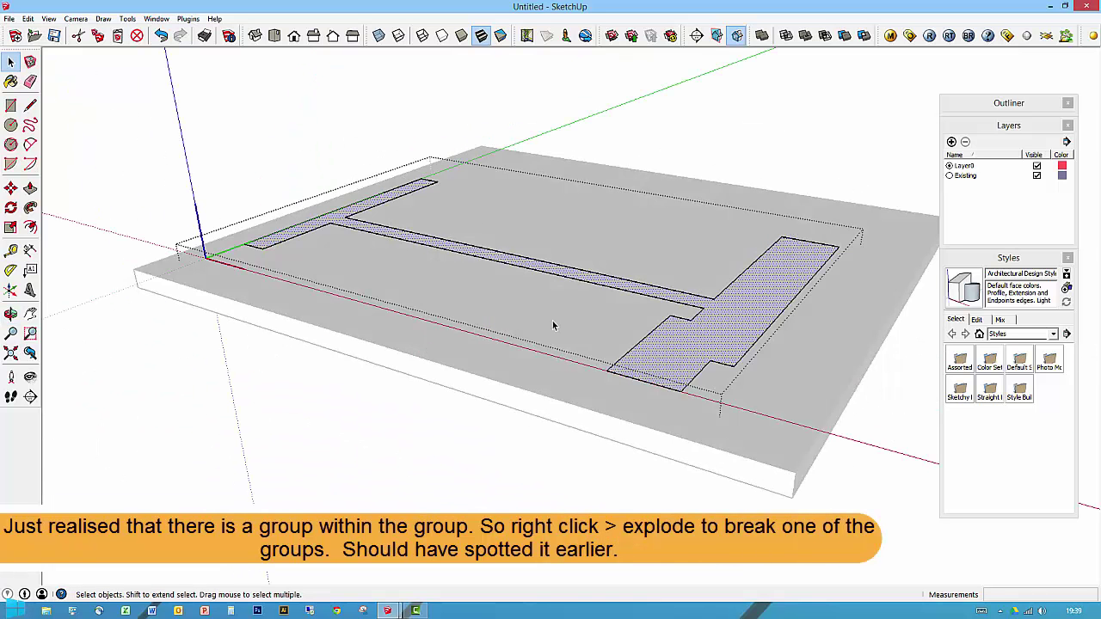
scroll(553, 325, "down", 3)
middle_click_drag(553, 319, 580, 391)
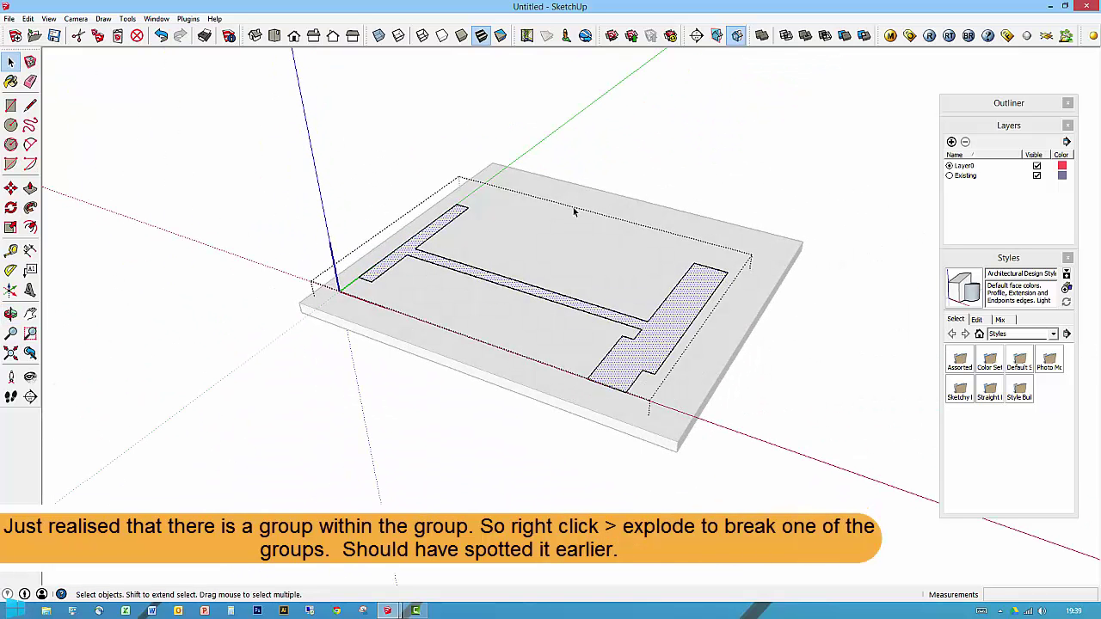
key("p")
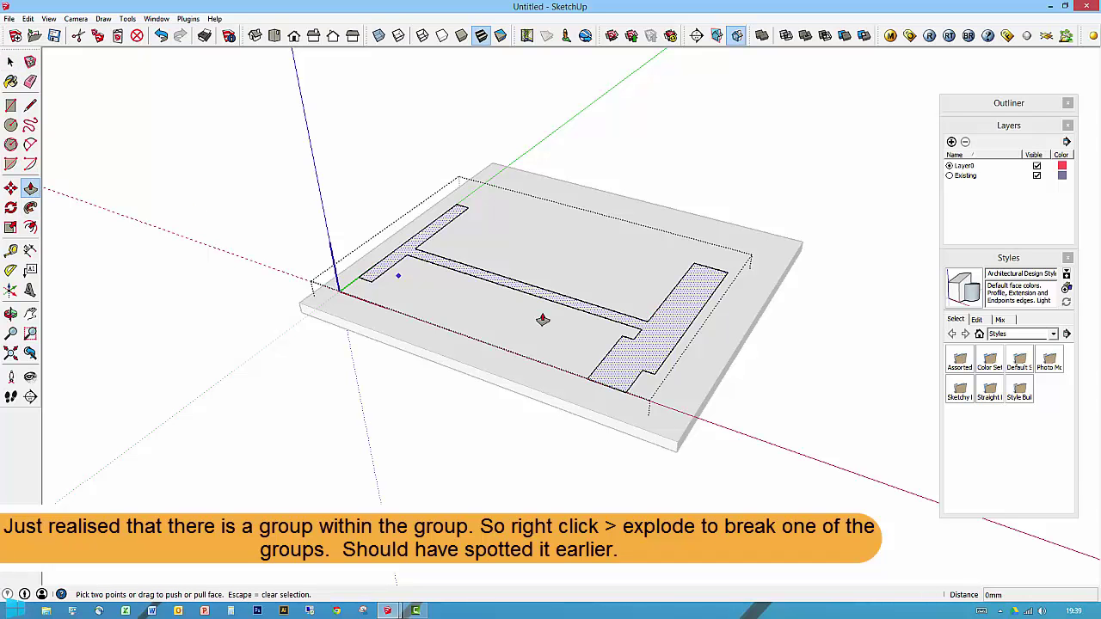
left_click_drag(658, 344, 656, 233)
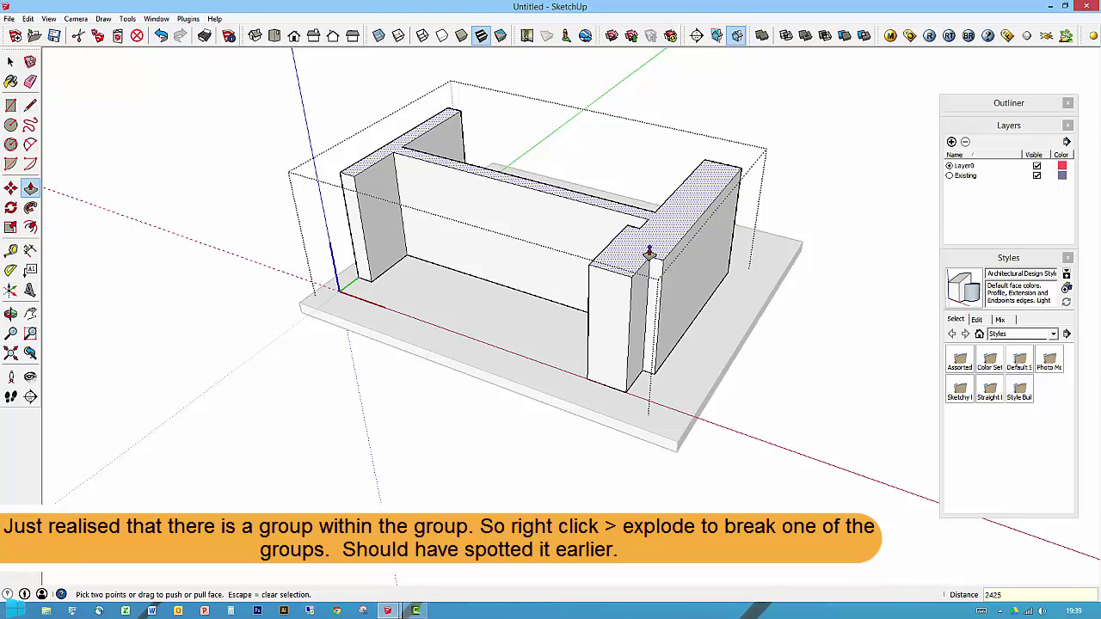
key("Return")
key("space")
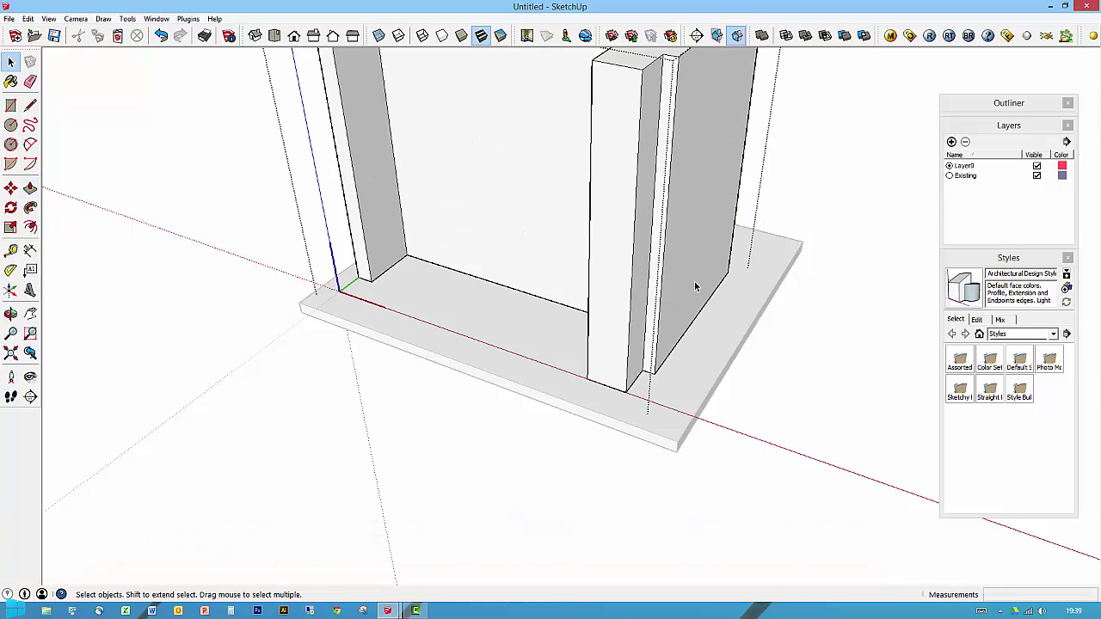
Leave the wall group and draw a rectangle across the wall tops, from the narrow wall's far corner to the wide wall's near corner
scroll(600, 265, "down", 5)
middle_click_drag(599, 264, 868, 241)
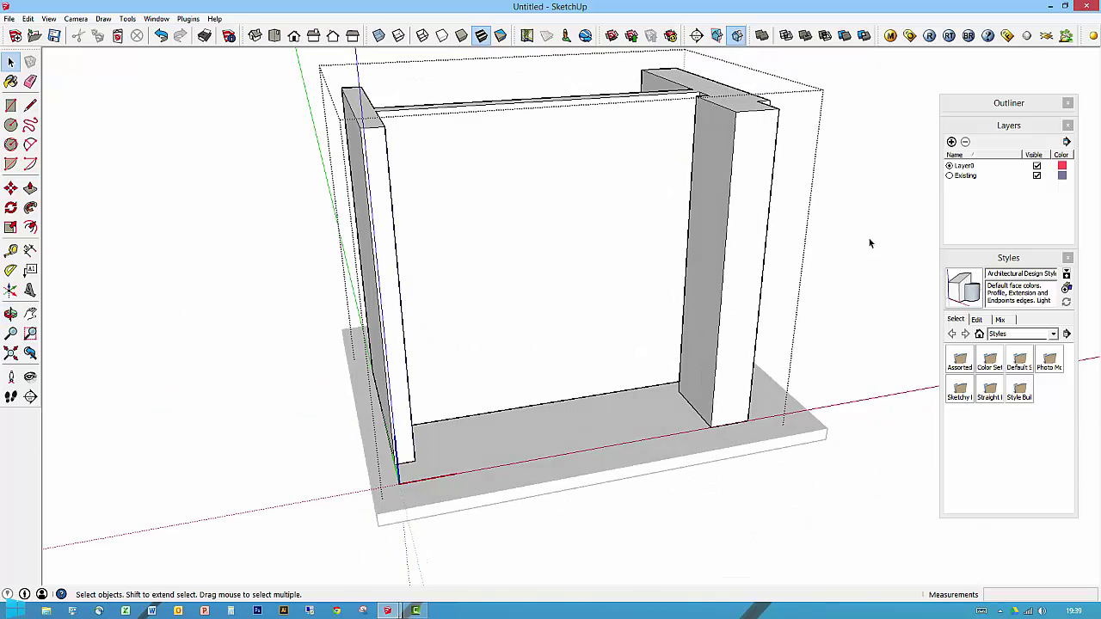
scroll(781, 212, "down", 2)
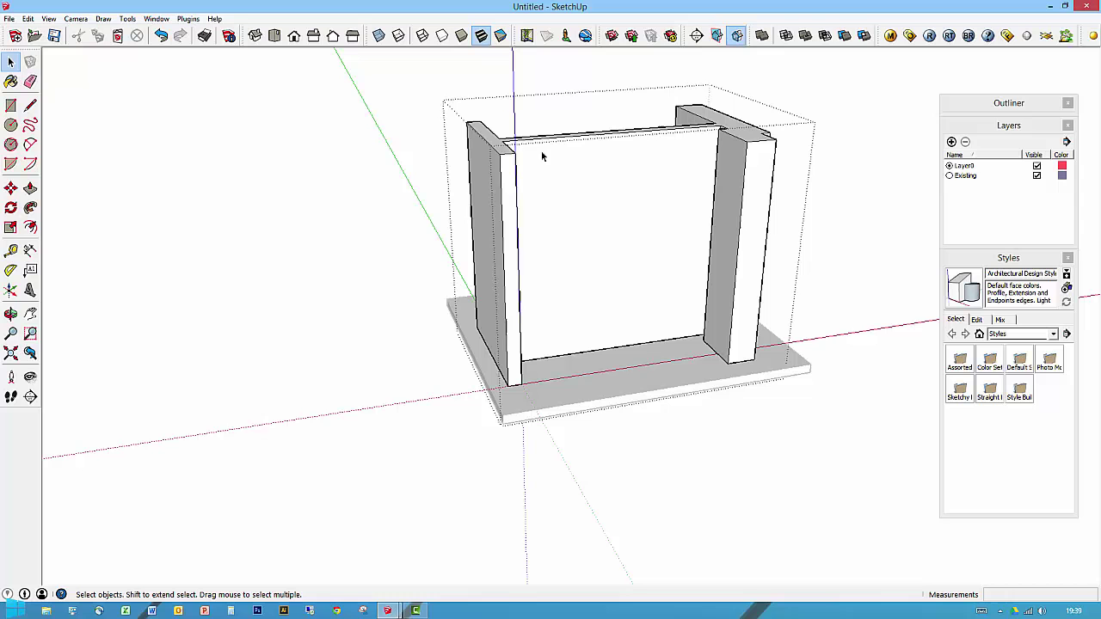
mouse_move(664, 373)
middle_mouse_down()
mouse_move(717, 363)
mouse_move(671, 371)
middle_mouse_up()
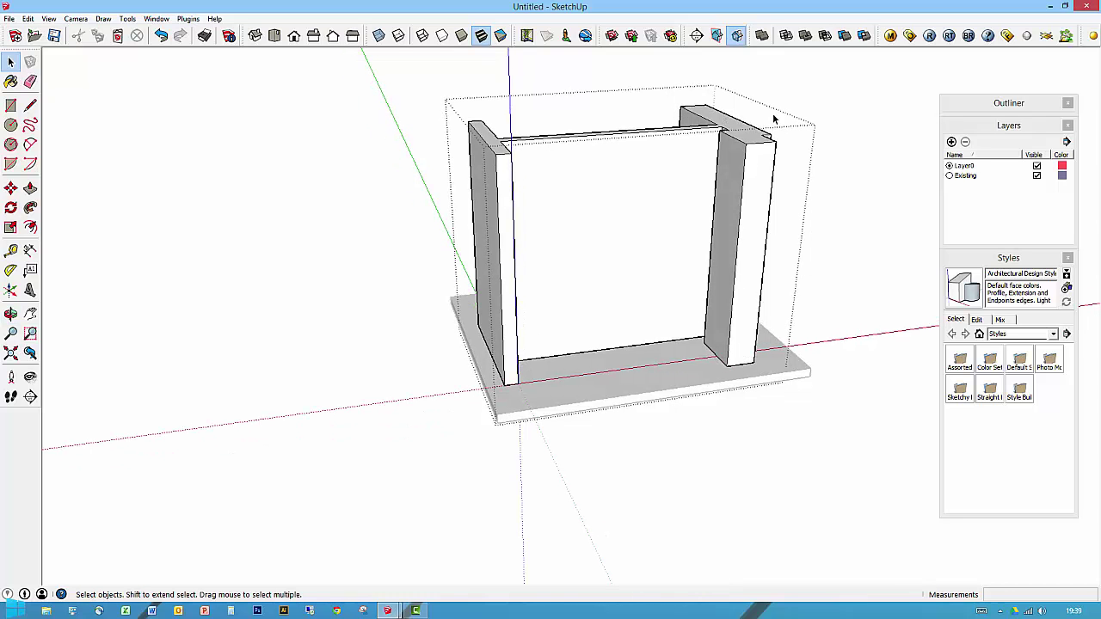
left_click(839, 109)
middle_click_drag(806, 136, 237, 104)
left_click(11, 104)
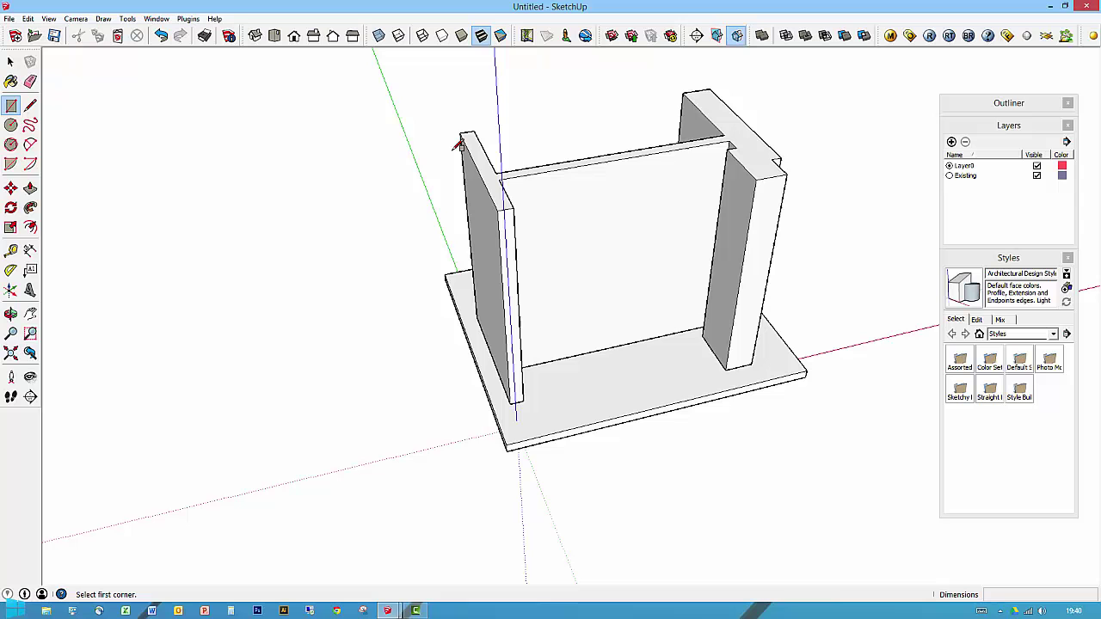
left_click(464, 135)
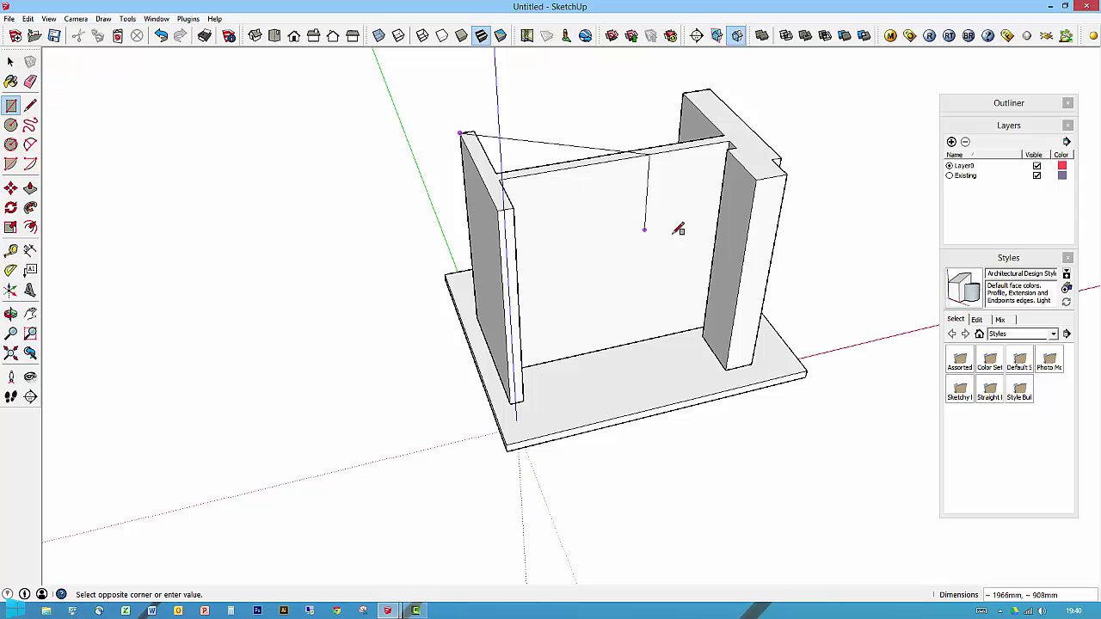
left_click(777, 174)
key("space")
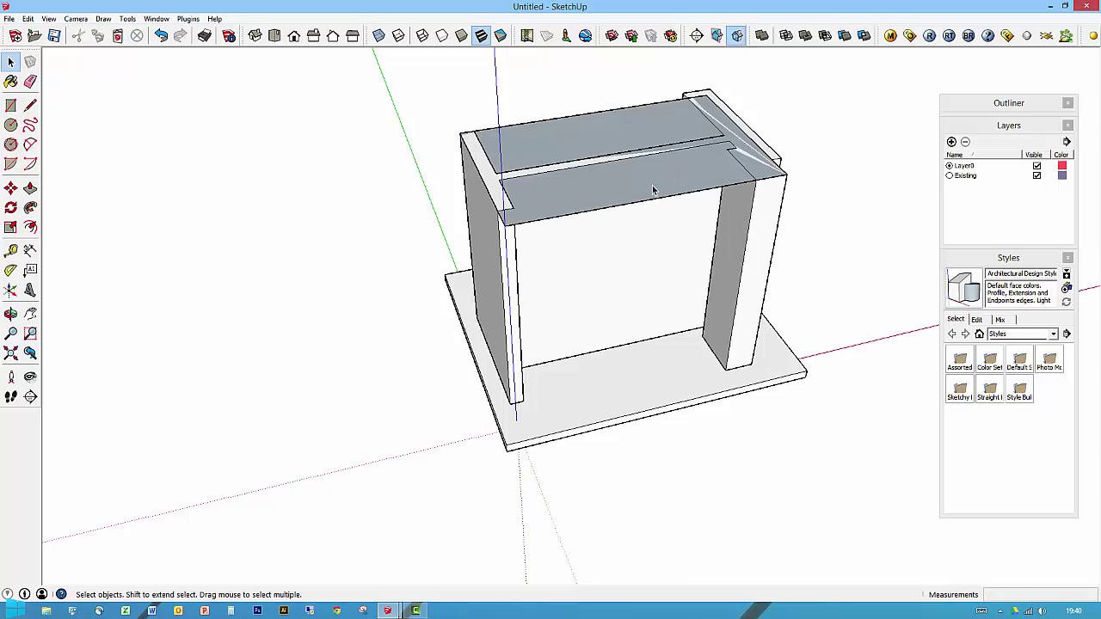
Push/Pull the rectangle on top of the walls into a slab 50 mm thick
key("p")
double_click(653, 190)
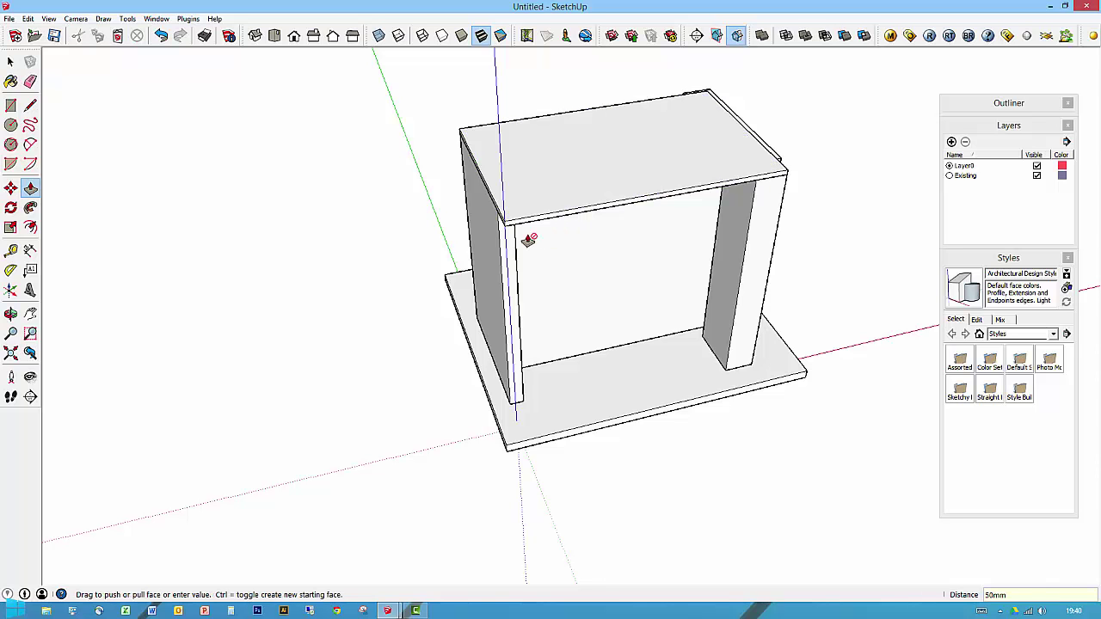
middle_click_drag(525, 241, 728, 137)
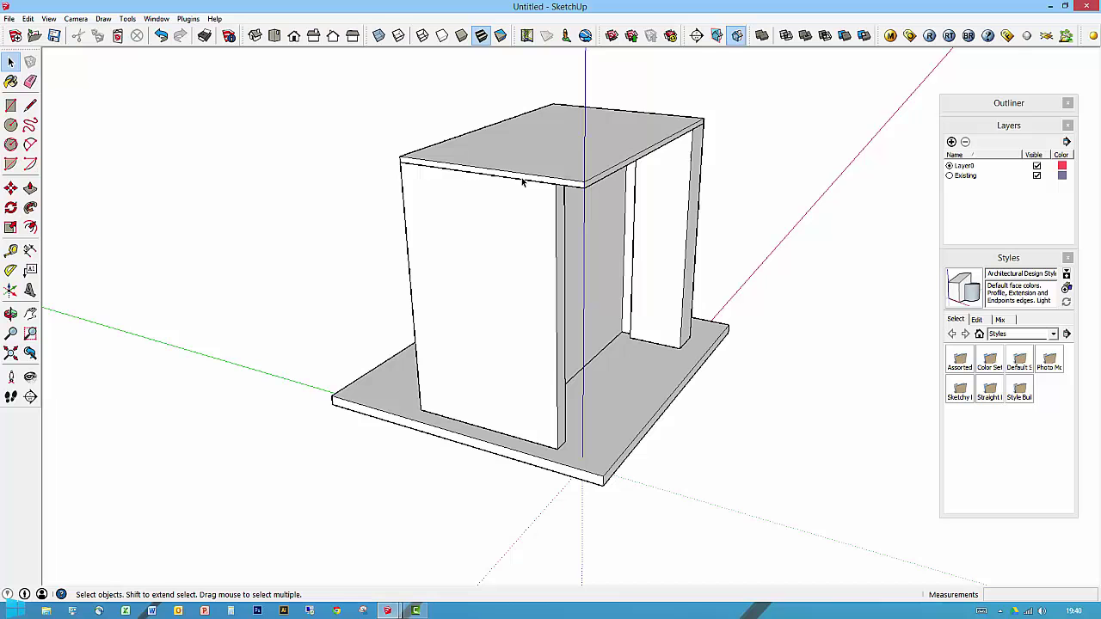
Extend the top slab outward past the narrow wall and the front of the walls
key("p")
middle_click_drag(490, 189, 623, 176)
left_click_drag(622, 177, 703, 177)
middle_click_drag(703, 177, 346, 206)
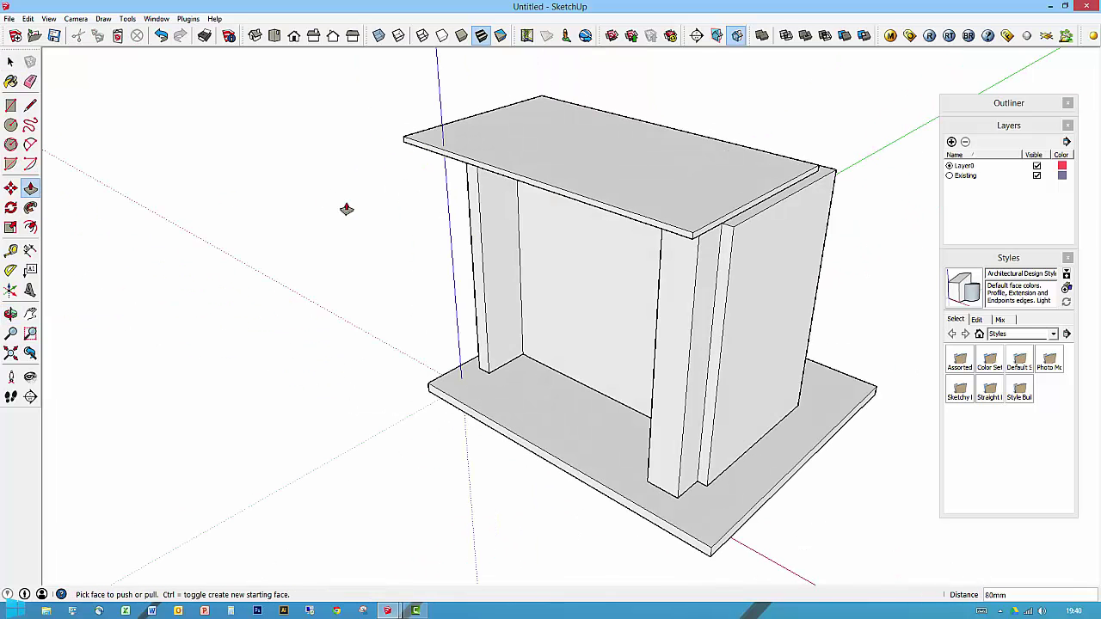
Extend the top slab's wide-wall side outward by about 100 mm and a further 320 mm, overhanging the wall
left_click_drag(738, 212, 803, 247)
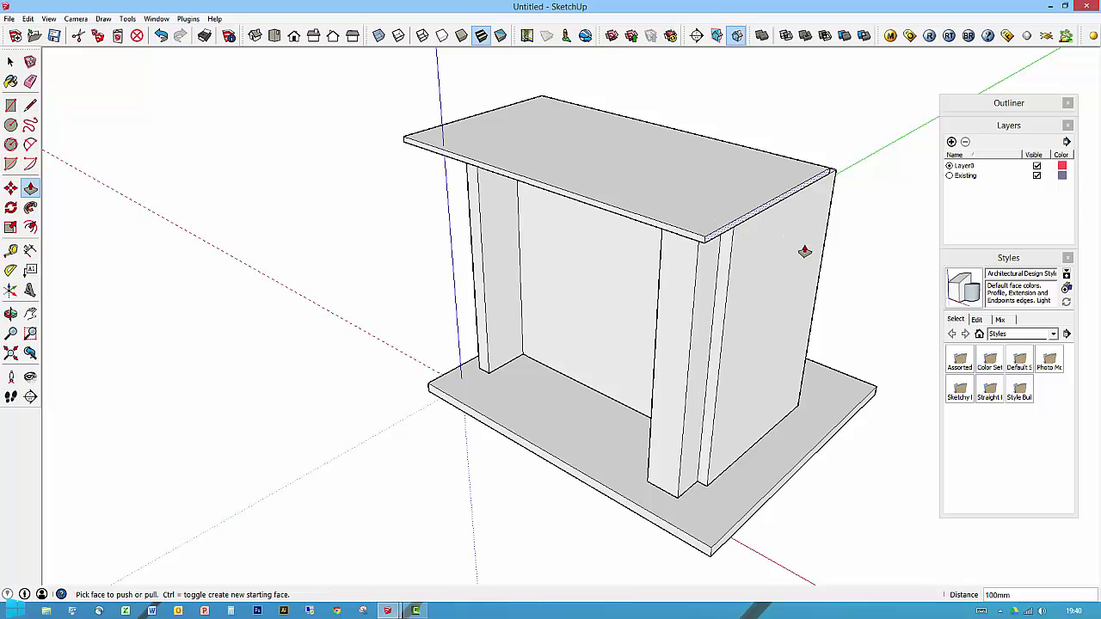
left_click_drag(750, 222, 788, 234)
middle_click_drag(787, 234, 422, 238)
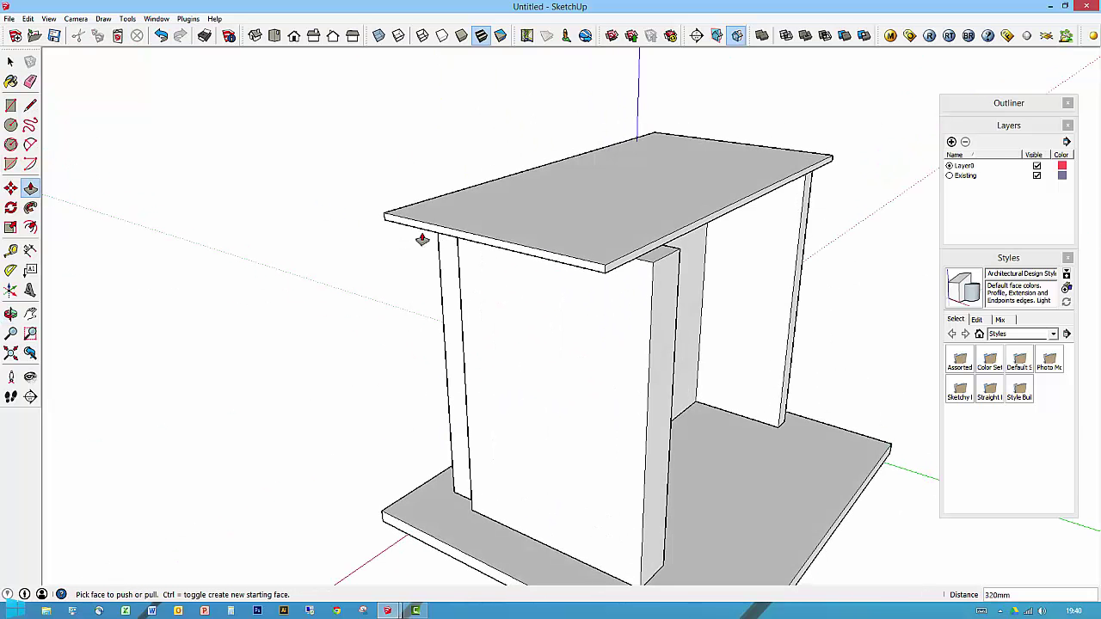
Select the entire top slab with all its connected faces and edges and make it a group
left_click_drag(616, 263, 693, 283)
middle_click_drag(693, 284, 857, 284)
middle_click_drag(831, 165, 869, 286)
key("space")
middle_click_drag(319, 240, 592, 190)
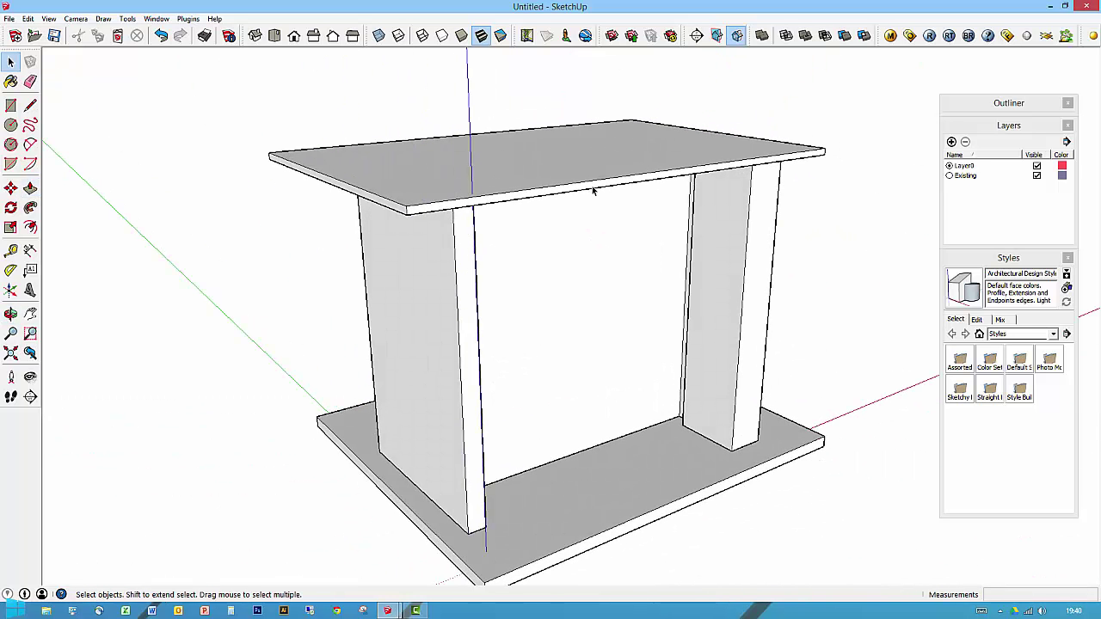
left_click(422, 175)
triple_click(386, 166)
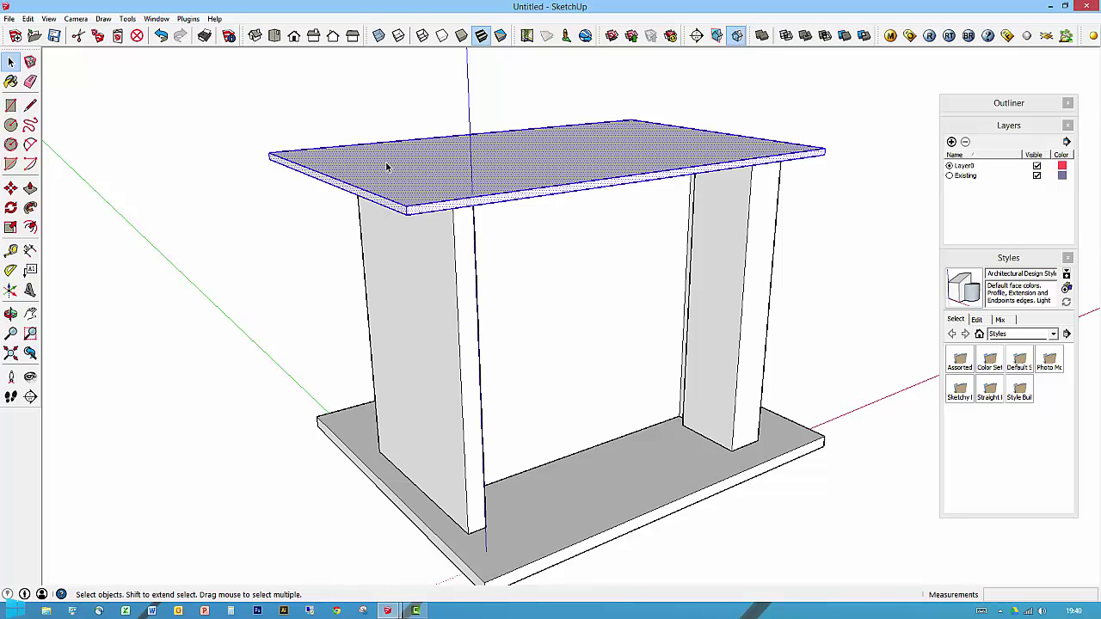
right_click(387, 167)
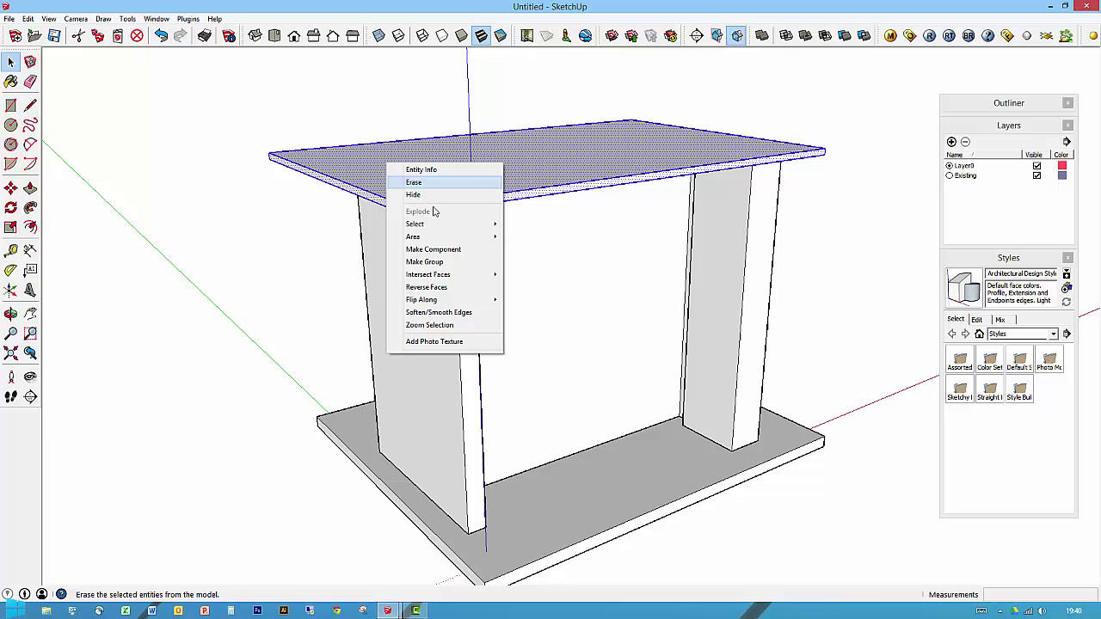
left_click(439, 262)
left_click(258, 253)
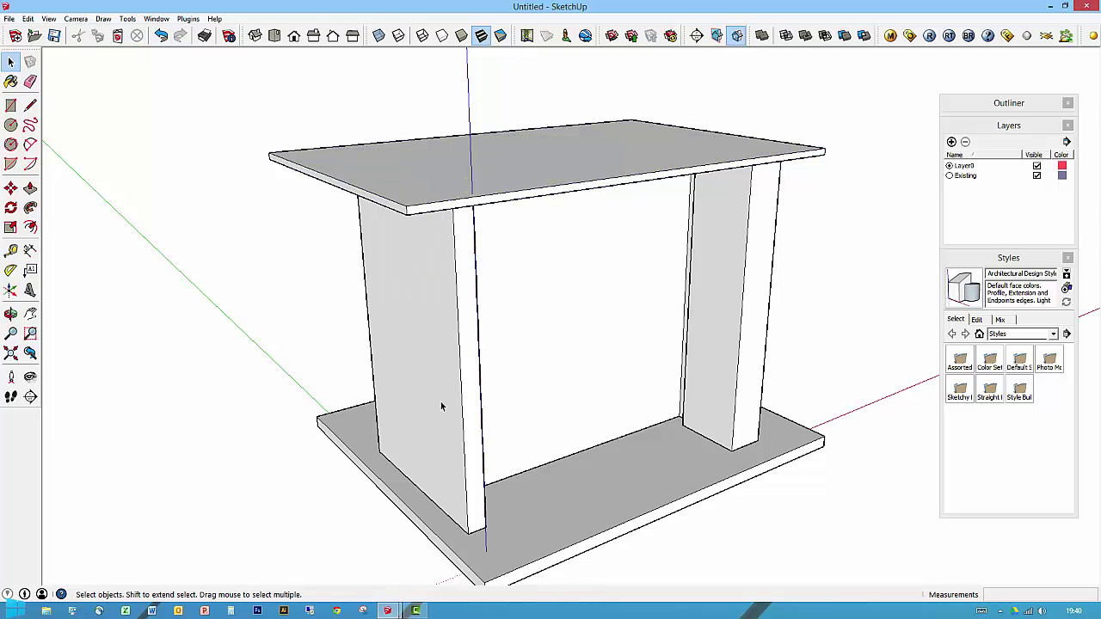
Check that the walls, floor slab and top slab are separate groups by selecting each one in turn
middle_click_drag(778, 281, 659, 345)
left_click(739, 334)
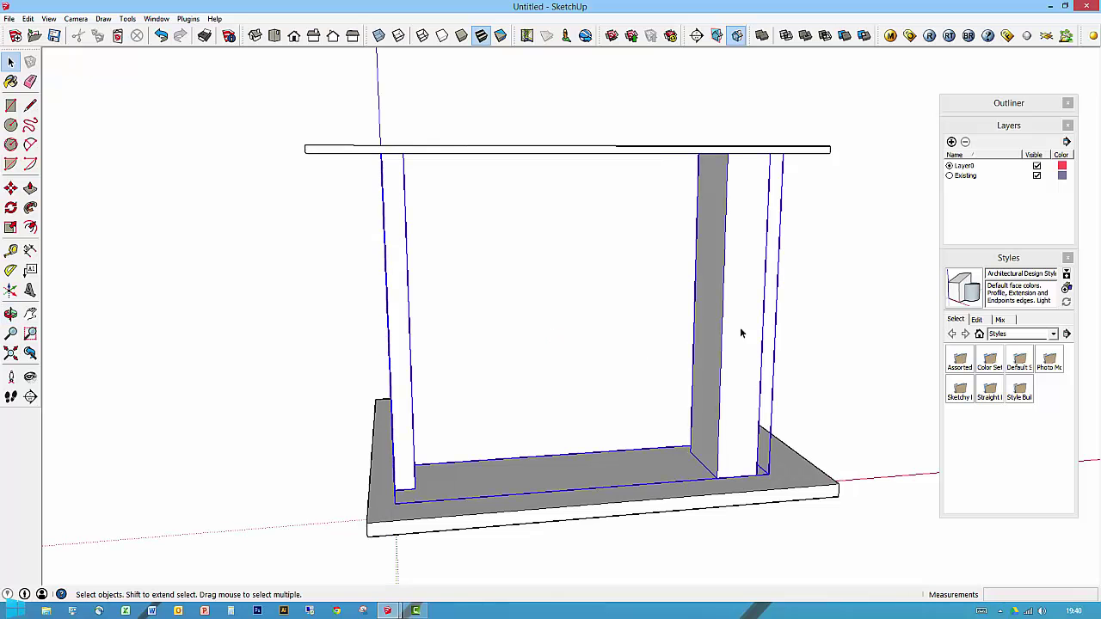
left_click(643, 490)
left_click(658, 152)
middle_click_drag(555, 195, 684, 348)
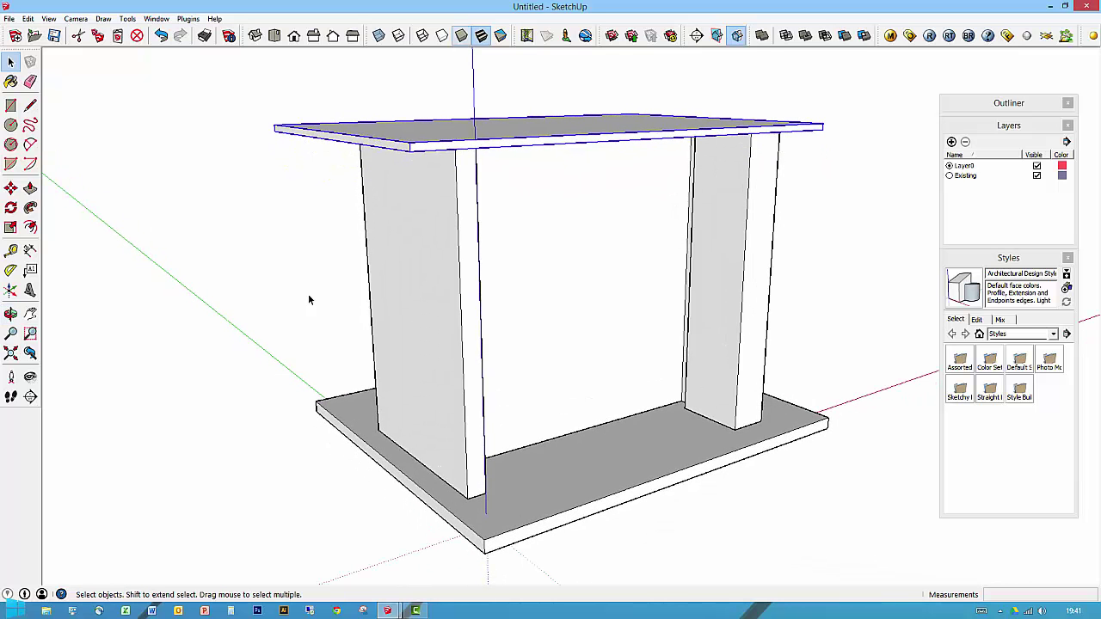
middle_click_drag(782, 377, 811, 350)
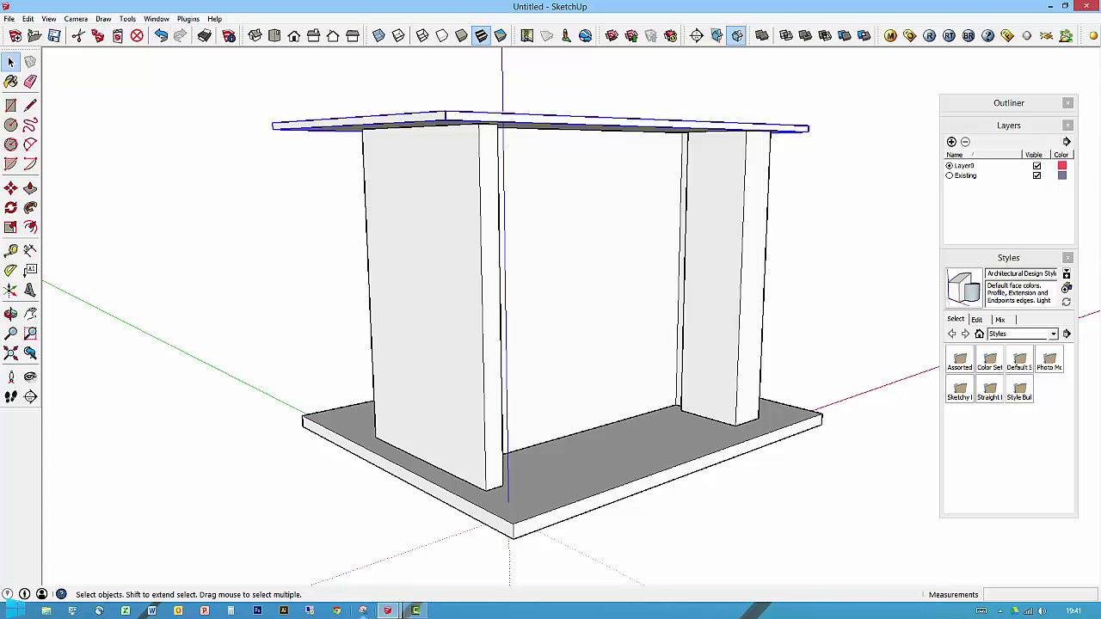
Look at the layer list in the open Wardrobe.skp model and return to the untitled model
mouse_move(387, 611)
left_click(341, 555)
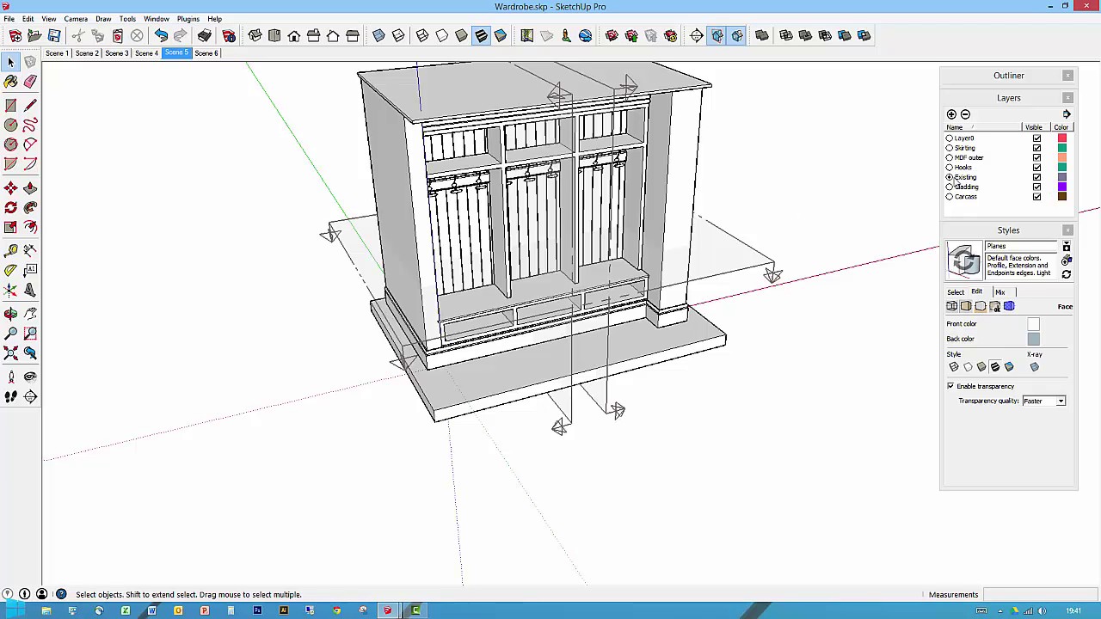
mouse_move(387, 610)
left_click(451, 550)
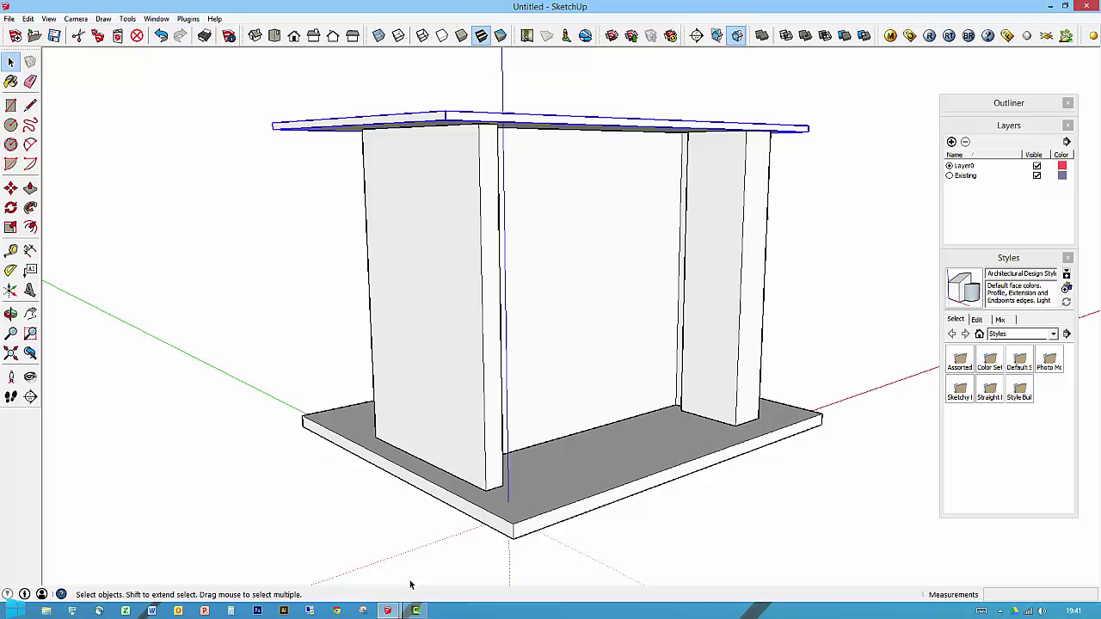
Delete the Existing layer, moving its contents to the default layer
left_click(967, 176)
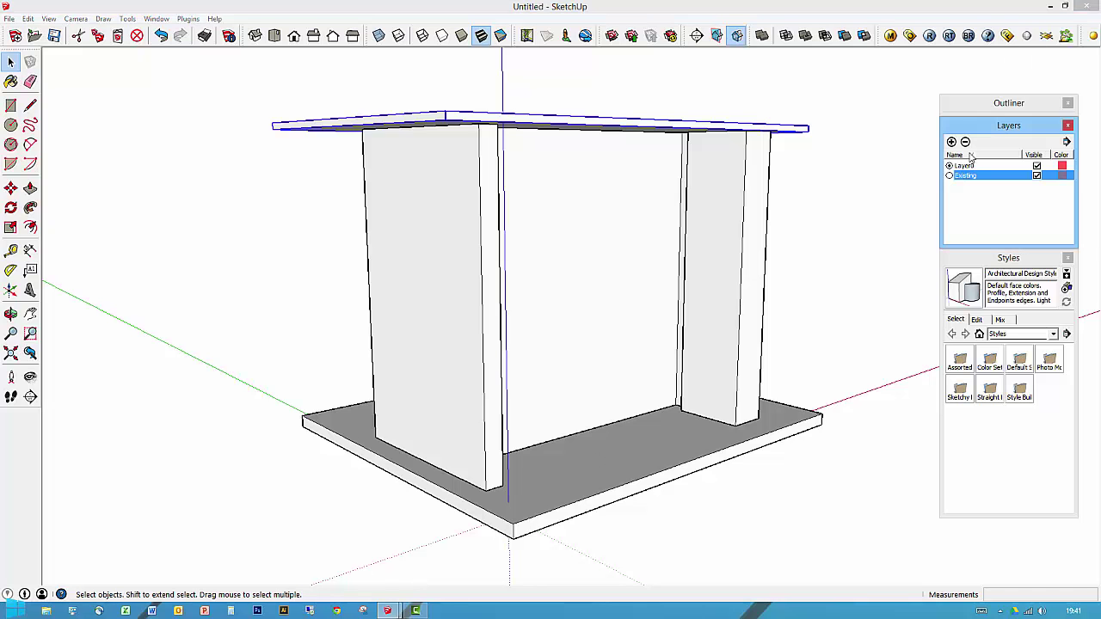
left_click(964, 141)
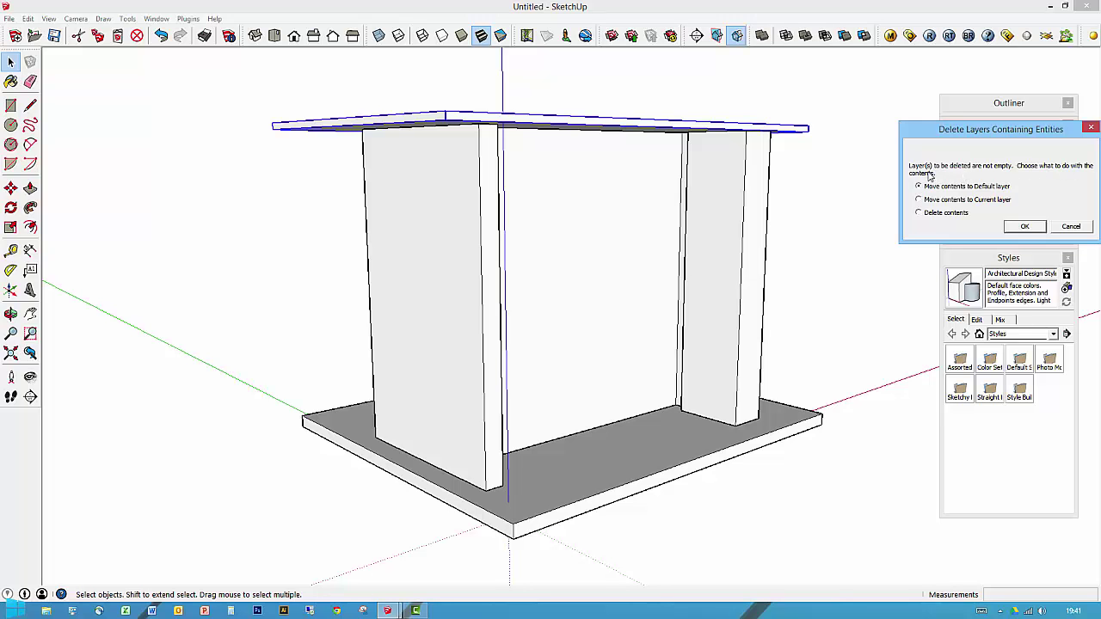
left_click(1024, 227)
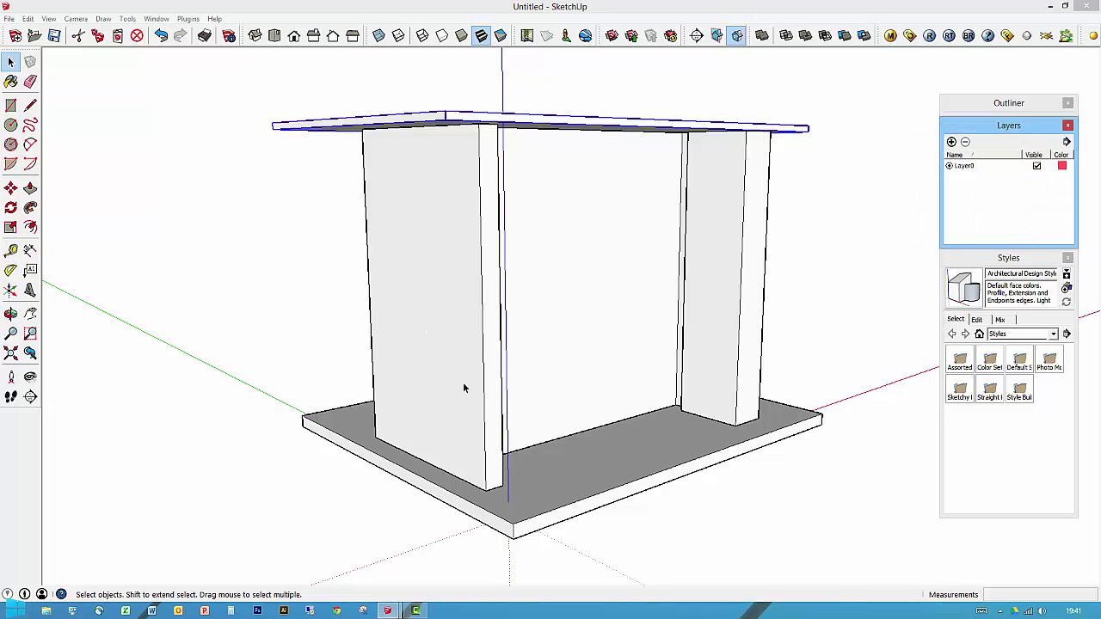